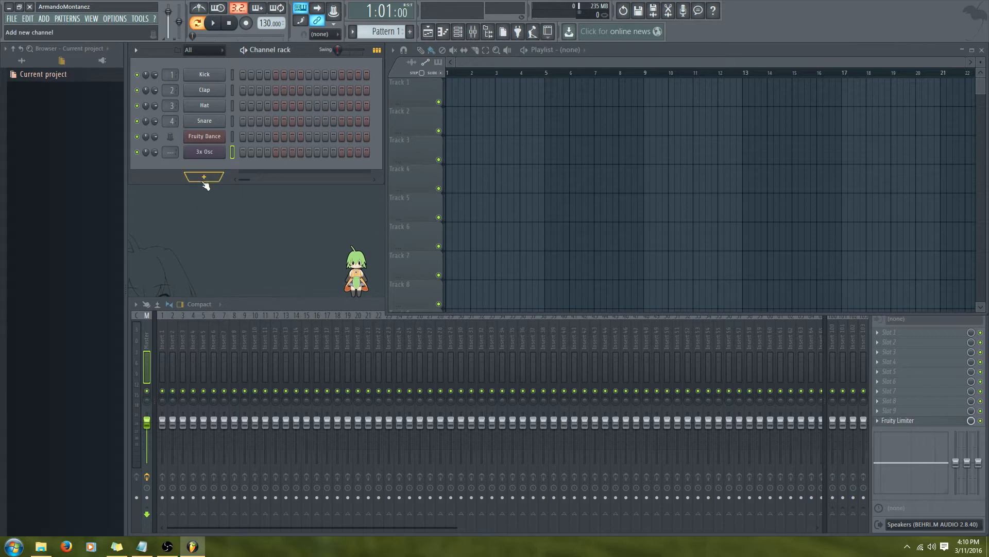
Open the 3x Osc channel in the piano roll.
click(204, 177)
click(150, 177)
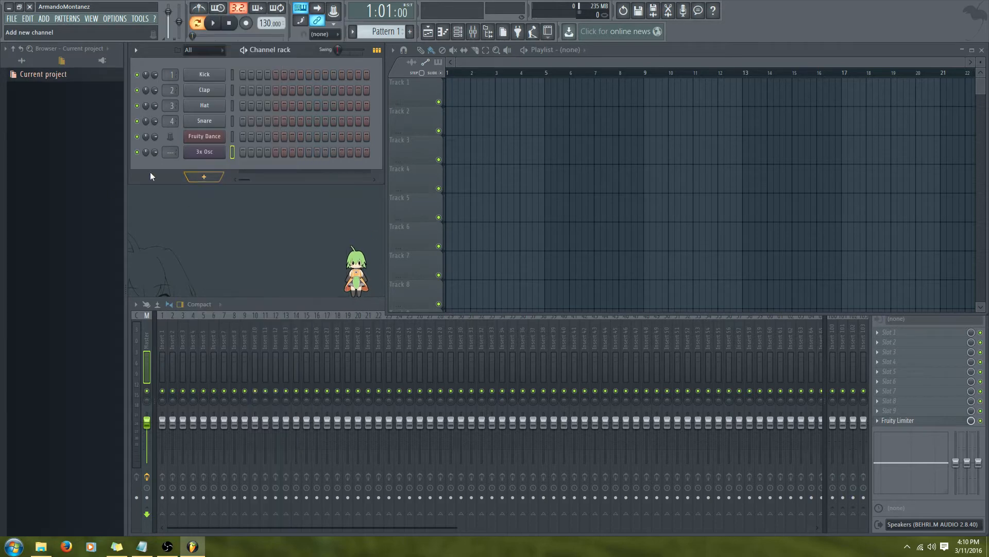
right_click(206, 151)
click(267, 155)
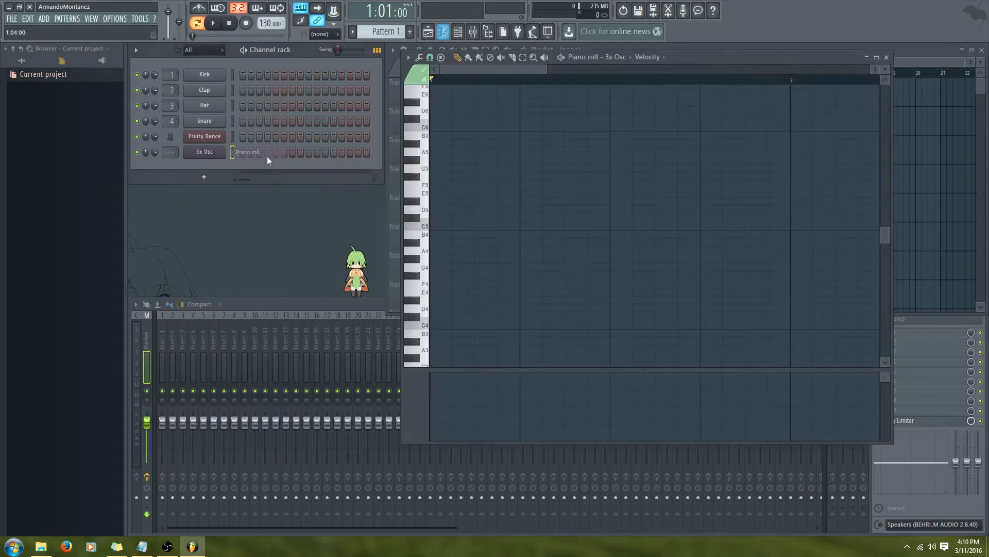
Draw seven scattered notes across the first bars: G4, G#4, C5, two G#5, F#4 and C#5.
click(434, 267)
click(568, 225)
click(703, 160)
click(815, 218)
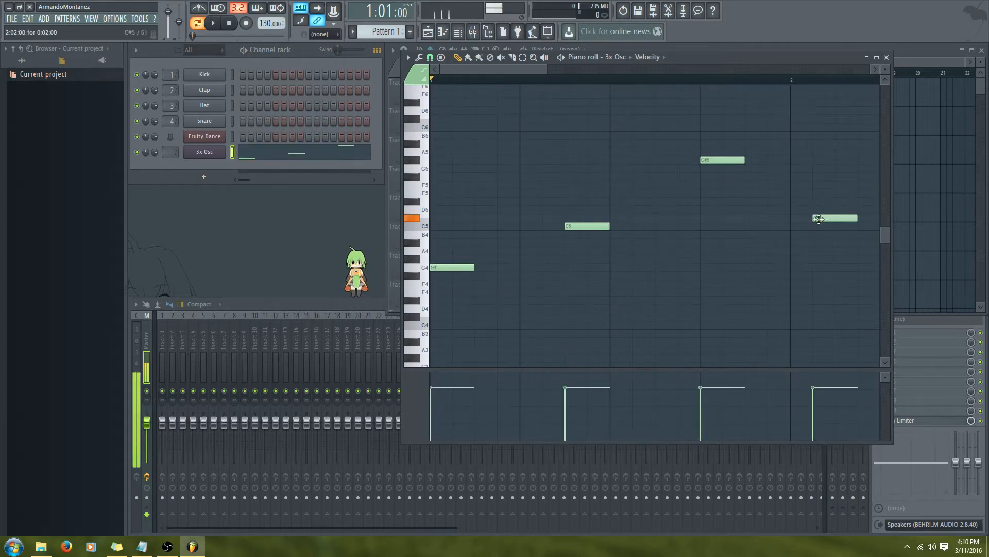
click(657, 276)
click(568, 160)
click(500, 258)
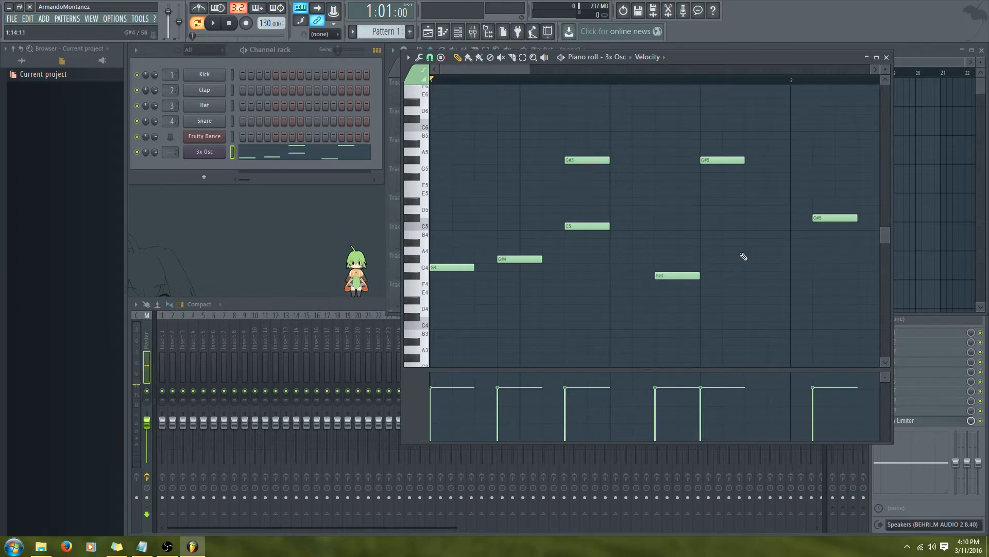
Delete all seven scattered notes from the 3x Osc piano roll.
right_click(593, 160)
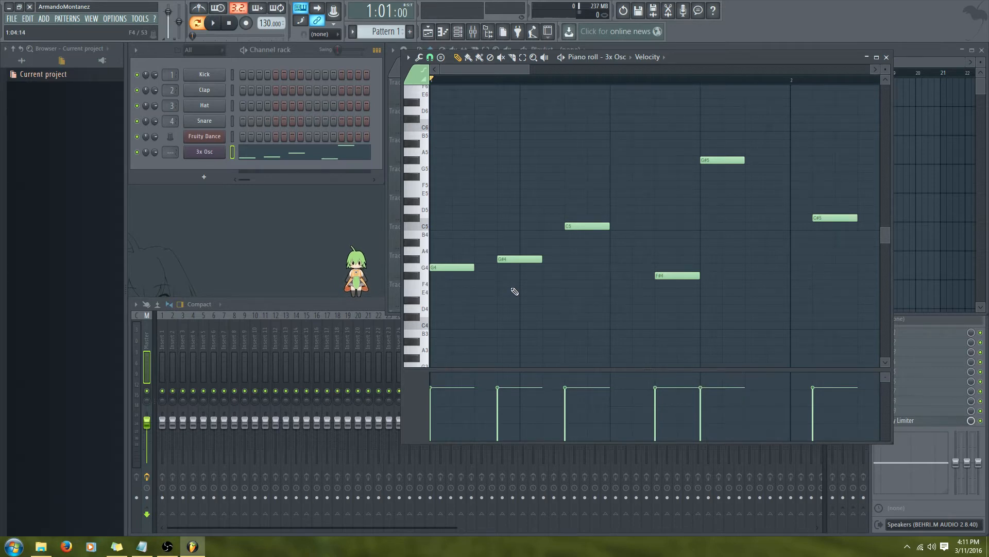
right_click(519, 259)
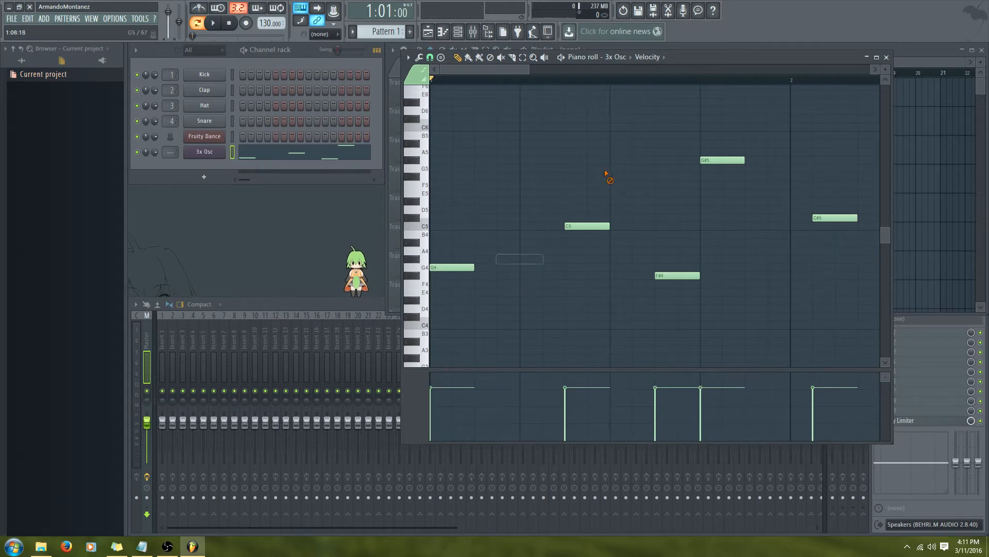
right_click(588, 226)
right_click(677, 275)
right_click(723, 160)
right_click(835, 218)
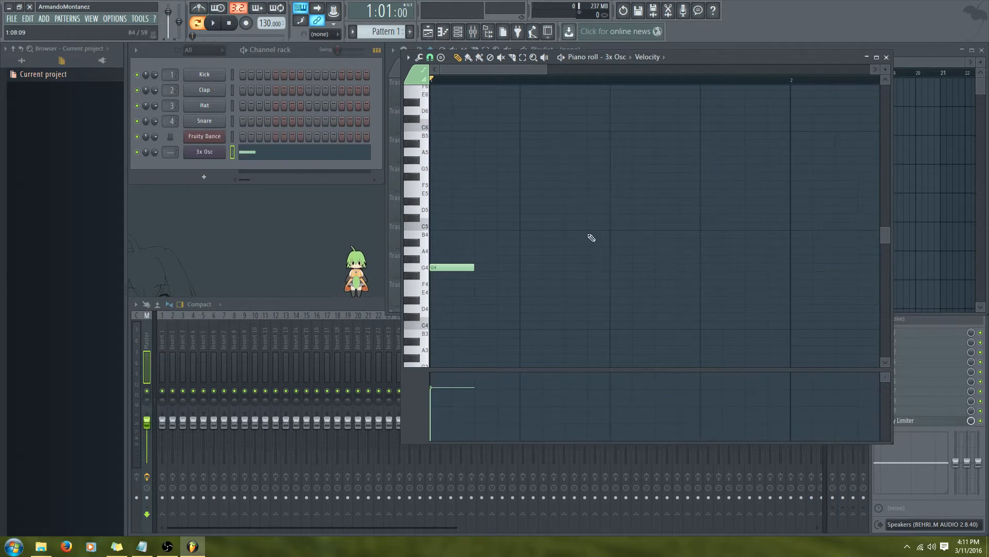
right_click(448, 267)
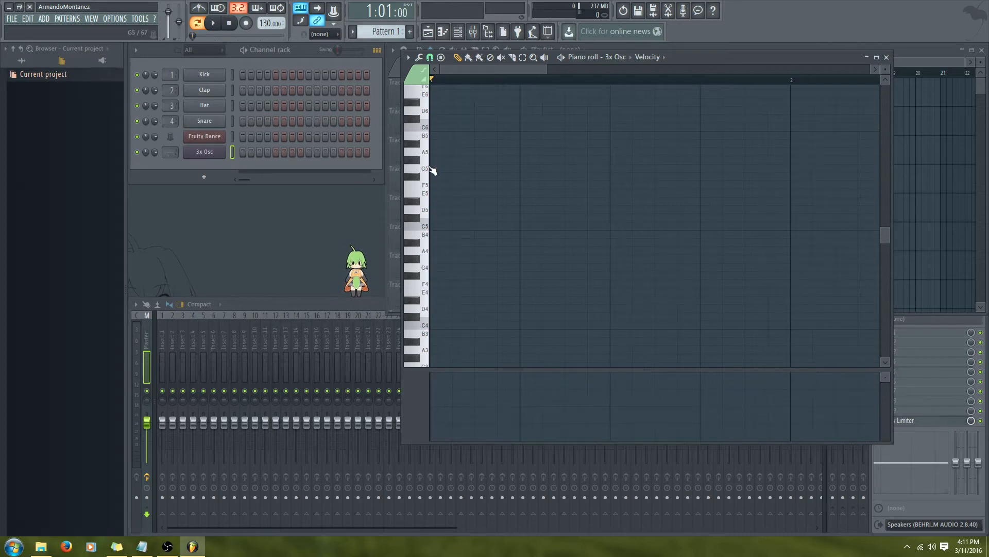
Examine the piano roll's full key range from B10 down to C0 and audition the C0 key.
scroll(426, 201, up, 10)
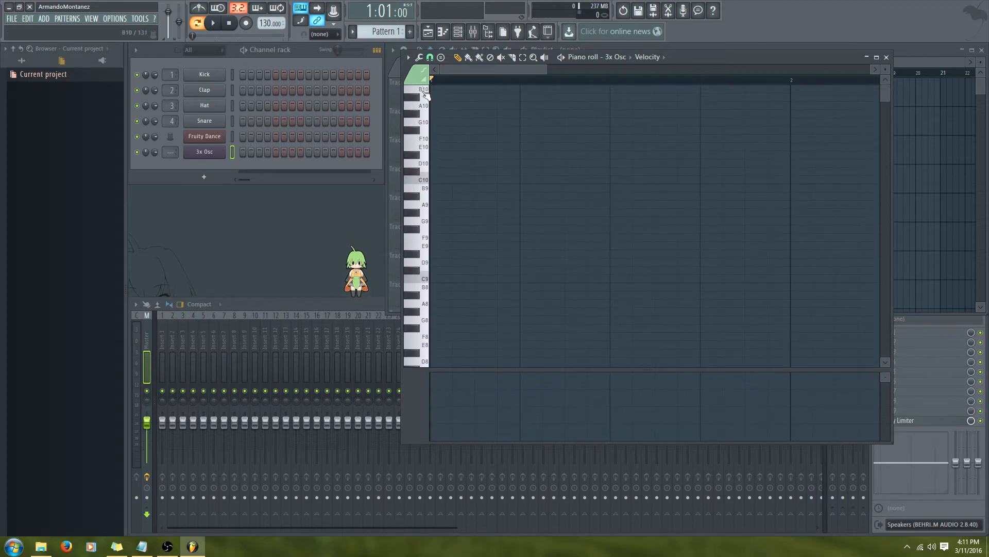
scroll(508, 239, down, 5)
scroll(505, 241, down, 15)
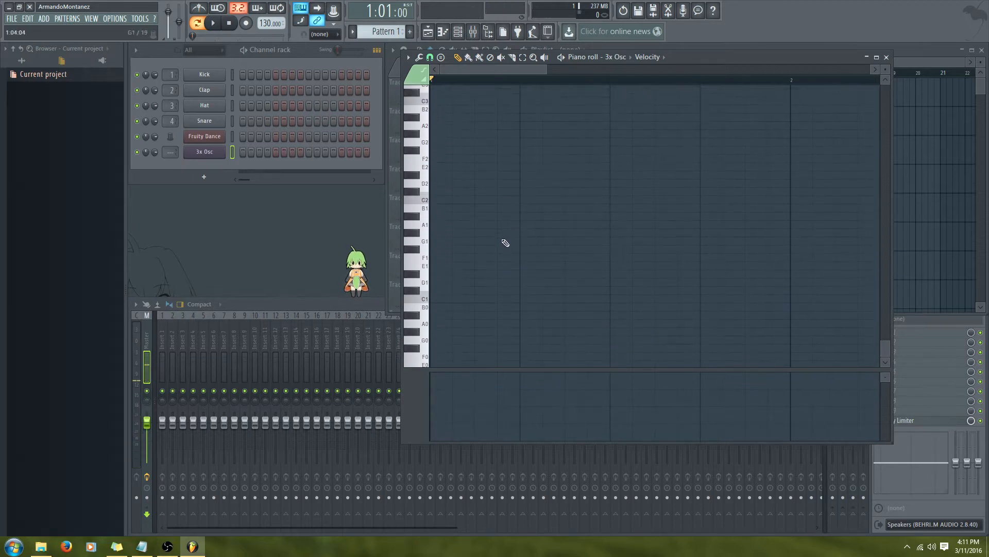
click(428, 363)
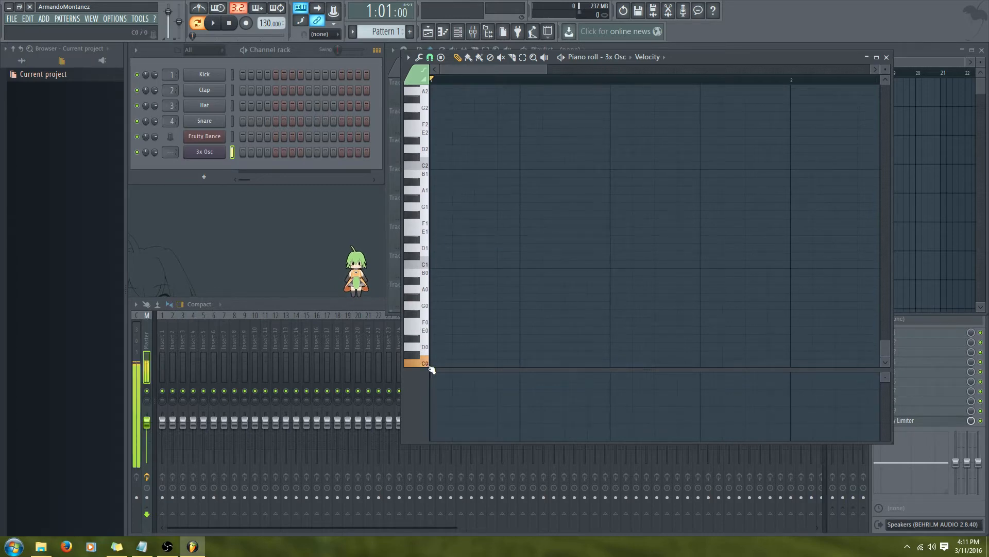
scroll(492, 352, up, 3)
scroll(493, 352, up, 9)
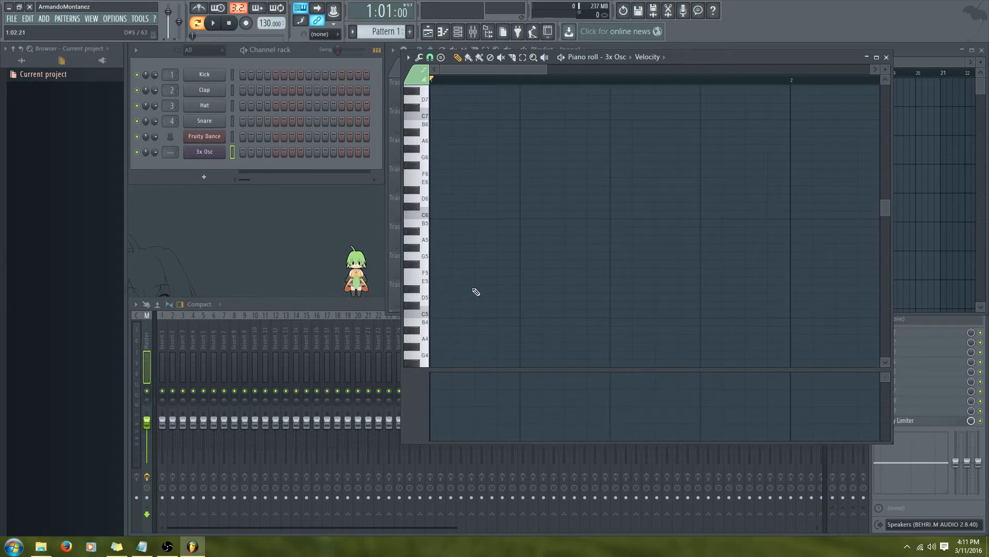
scroll(476, 291, up, 3)
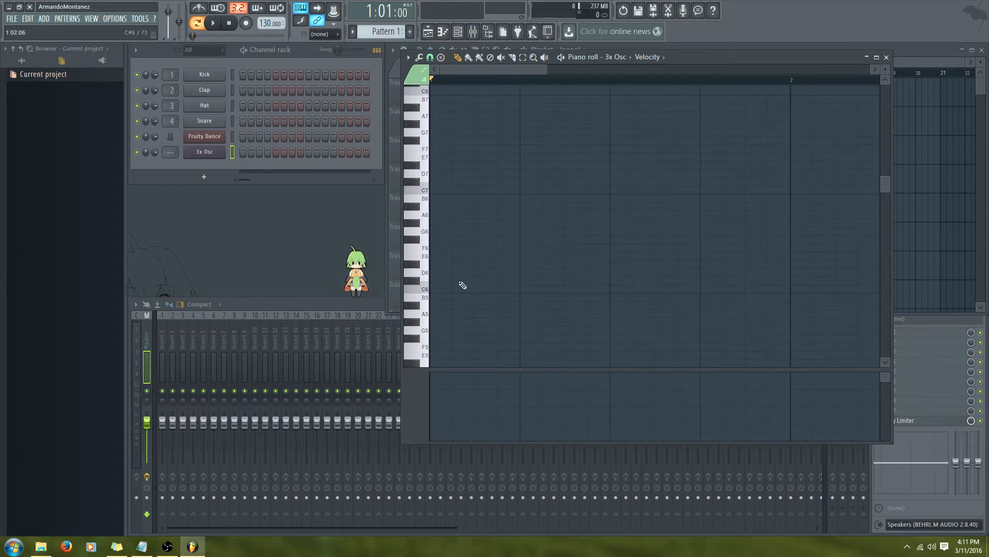
scroll(478, 260, down, 2)
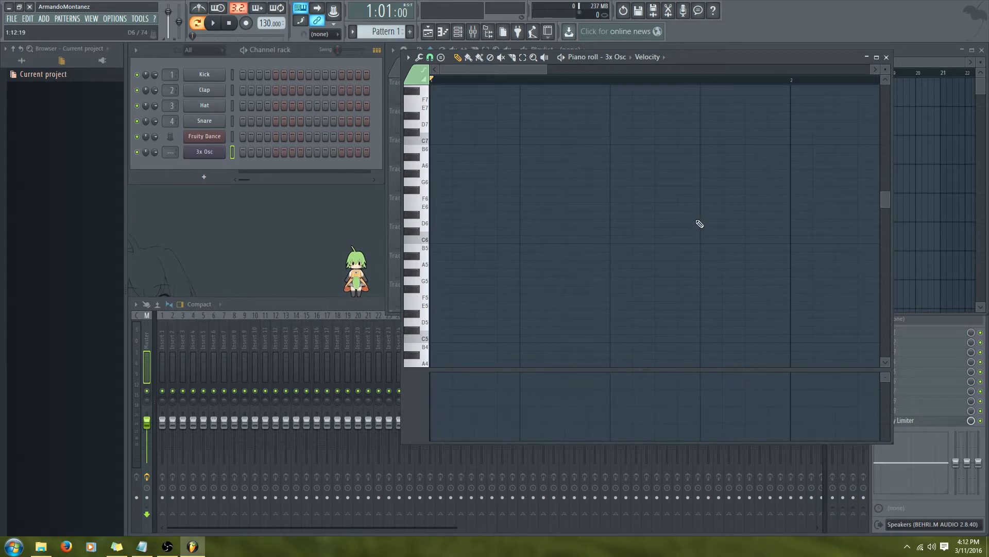
Audition several 3x Osc pitches live, including A5, without recording them.
key(q)
key(q)
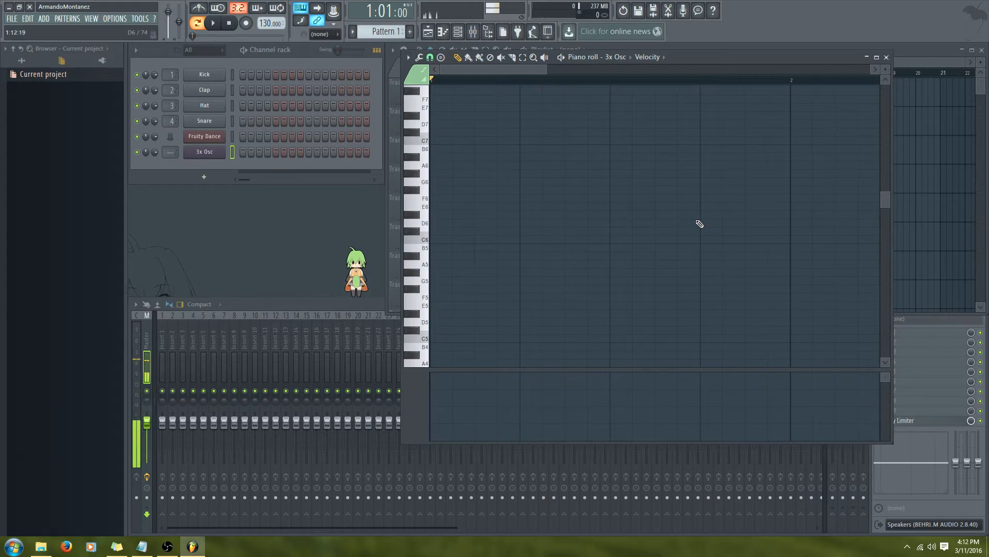
key(y)
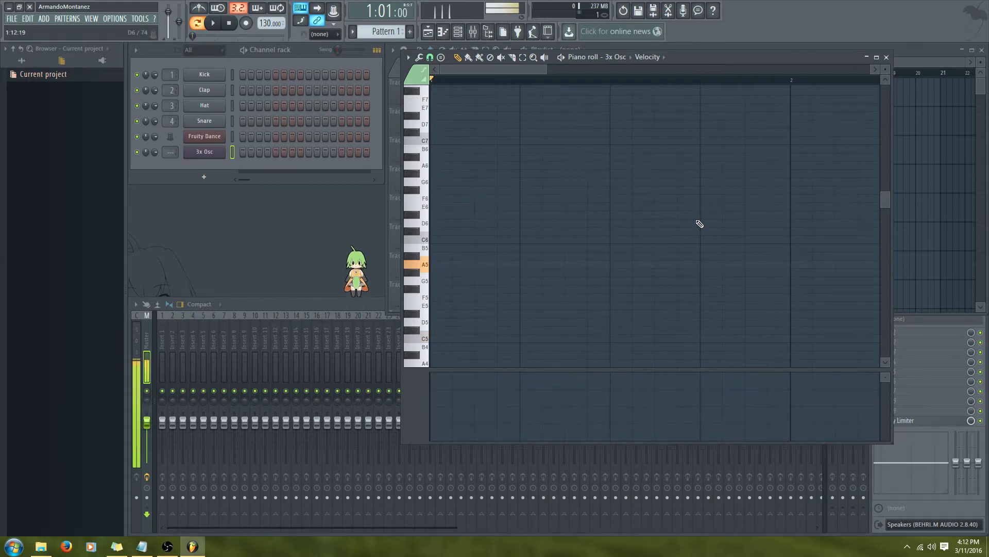
key(i)
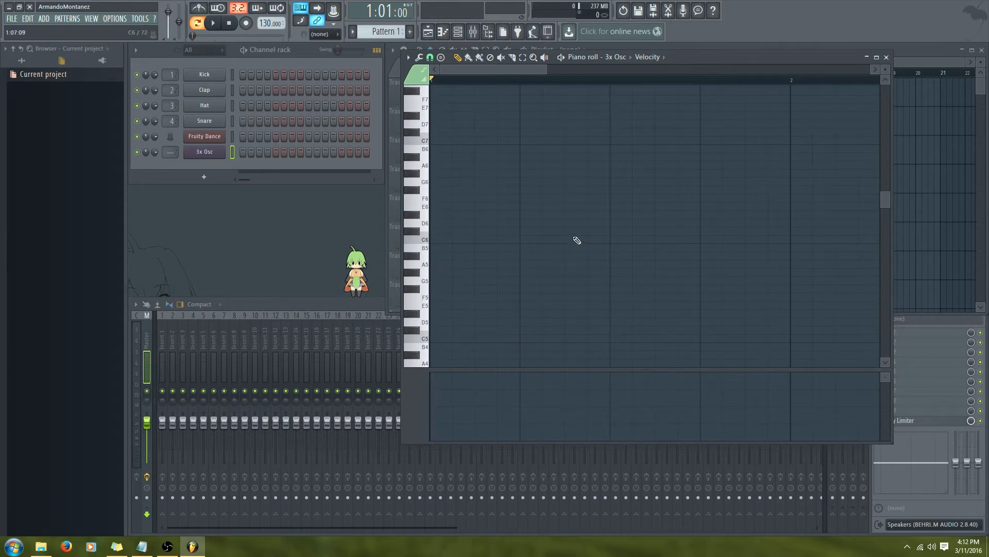
Stack four octave-spaced notes at the start of bar 1: C6, C7, C5 and C4.
click(437, 240)
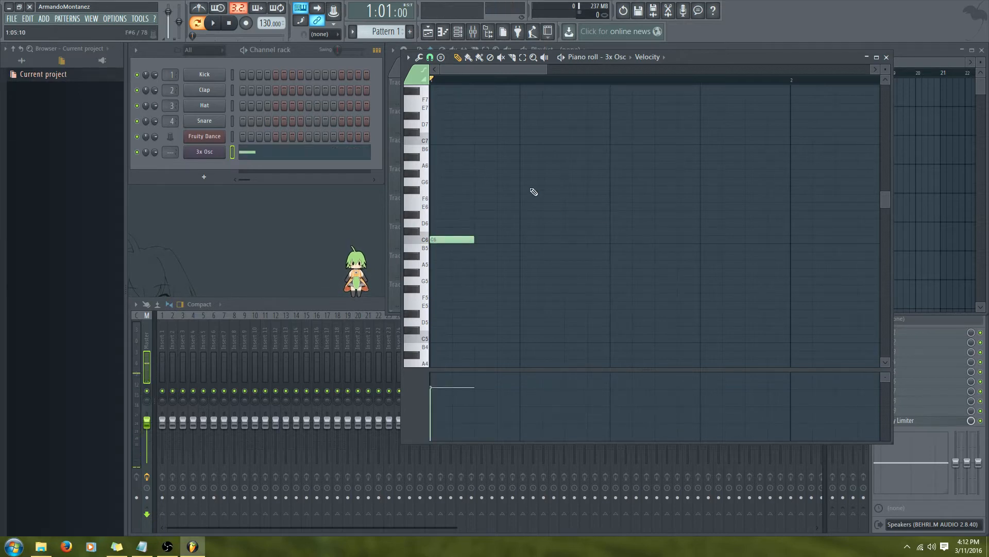
click(436, 141)
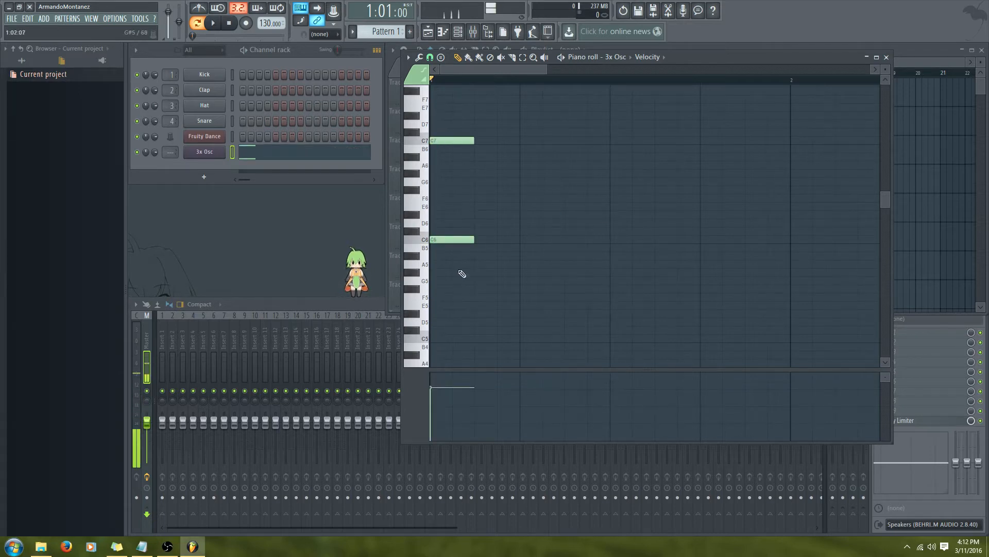
click(441, 339)
scroll(441, 340, down, 5)
click(441, 314)
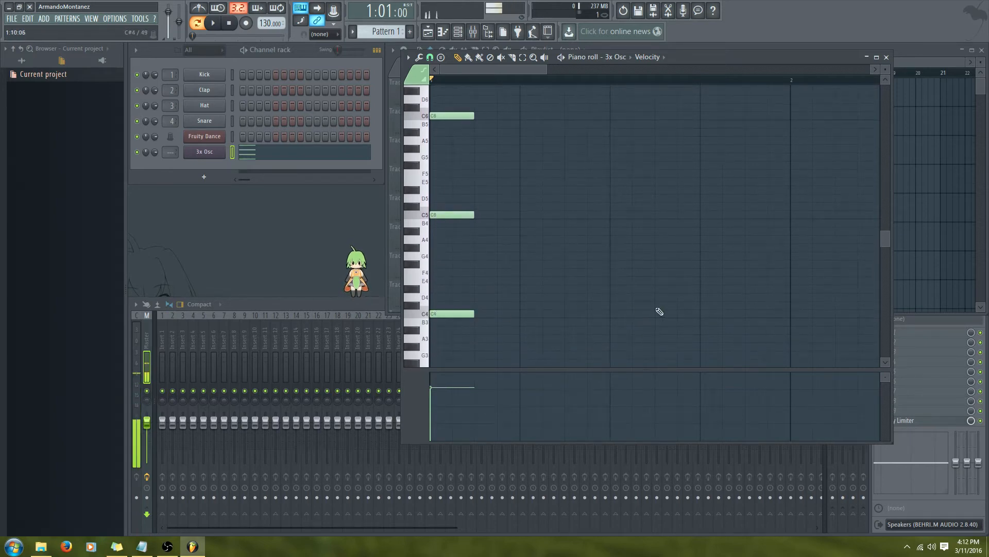
Delete the stacked C7, C6, C5 and C4 notes from the start of bar 1.
scroll(455, 287, up, 4)
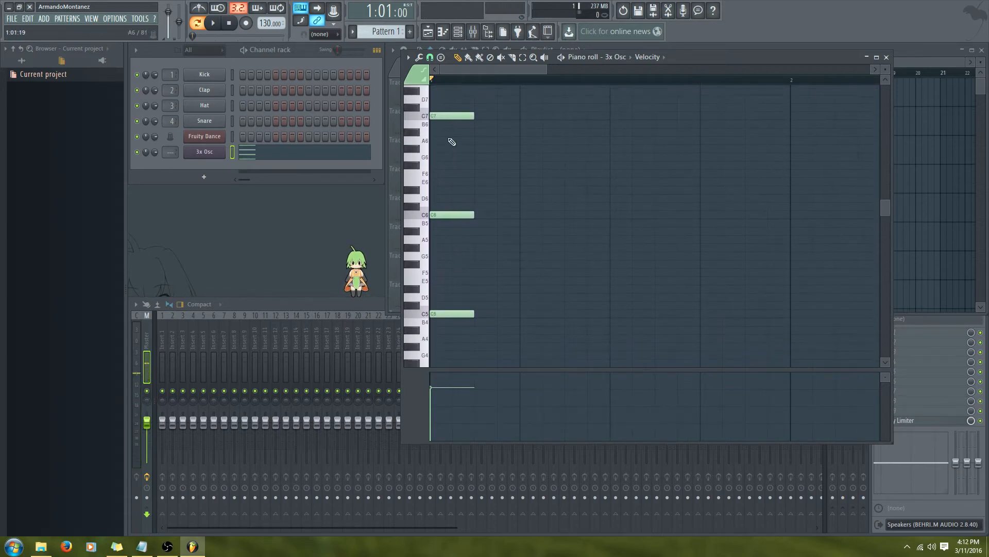
right_click(451, 116)
right_click(450, 215)
right_click(451, 313)
scroll(454, 358, down, 4)
right_click(456, 313)
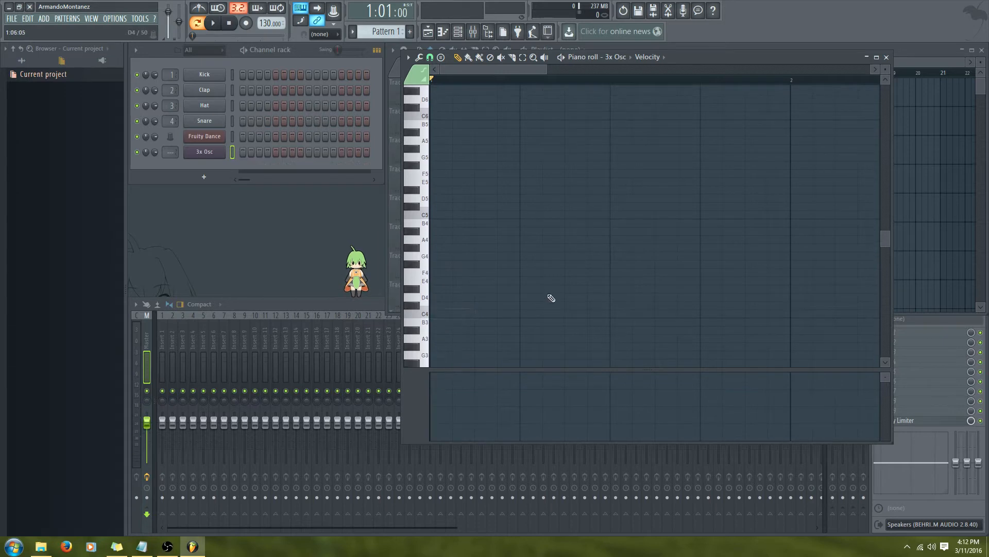
Draw a six-note melody in bar 1 with C4, A#3, G4, E4, C4 and F#4, placing A#3 directly after the first C4.
click(441, 315)
click(573, 281)
click(604, 314)
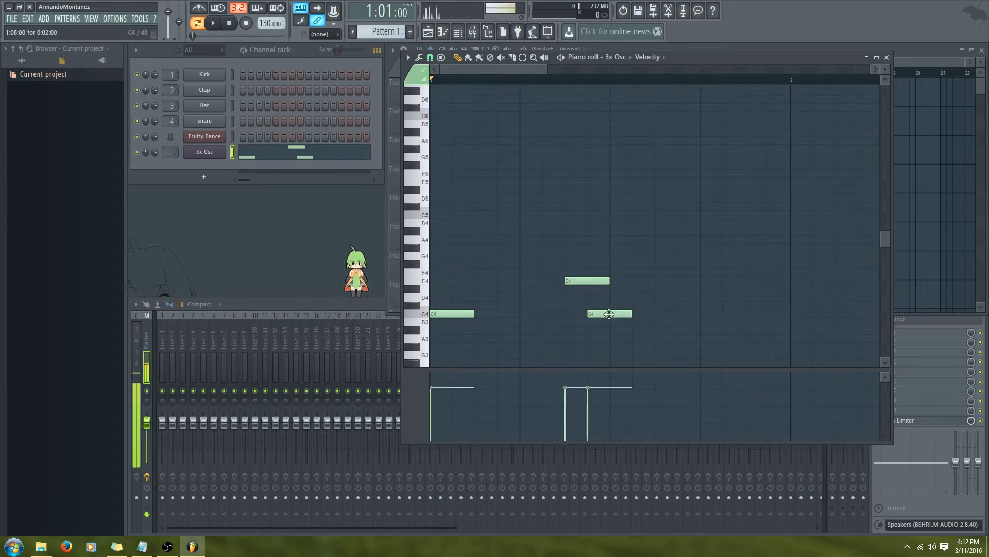
click(754, 265)
click(529, 256)
click(522, 329)
drag(522, 329, 476, 329)
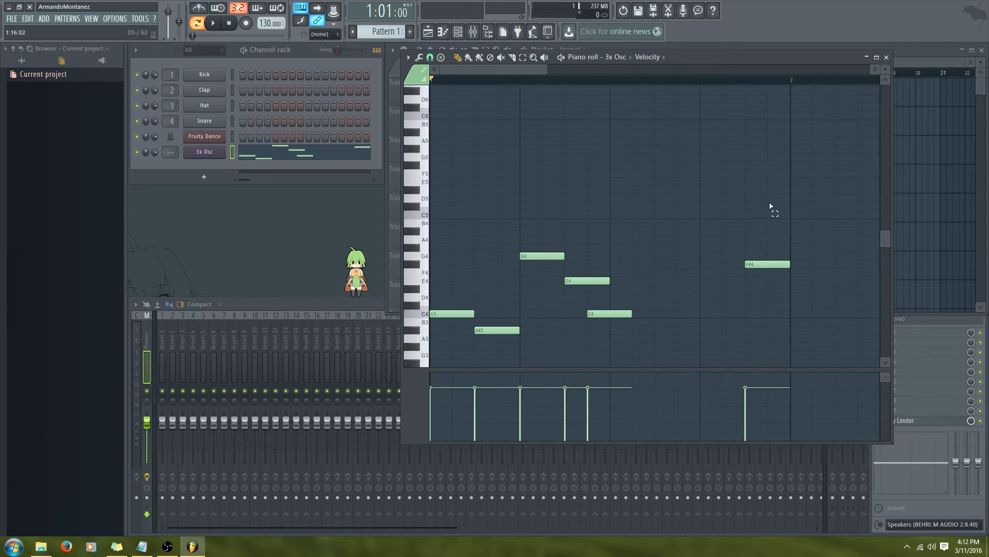
Select all six melody notes and transpose them up one octave, undoing the first move and repeating it.
drag(770, 194, 445, 344)
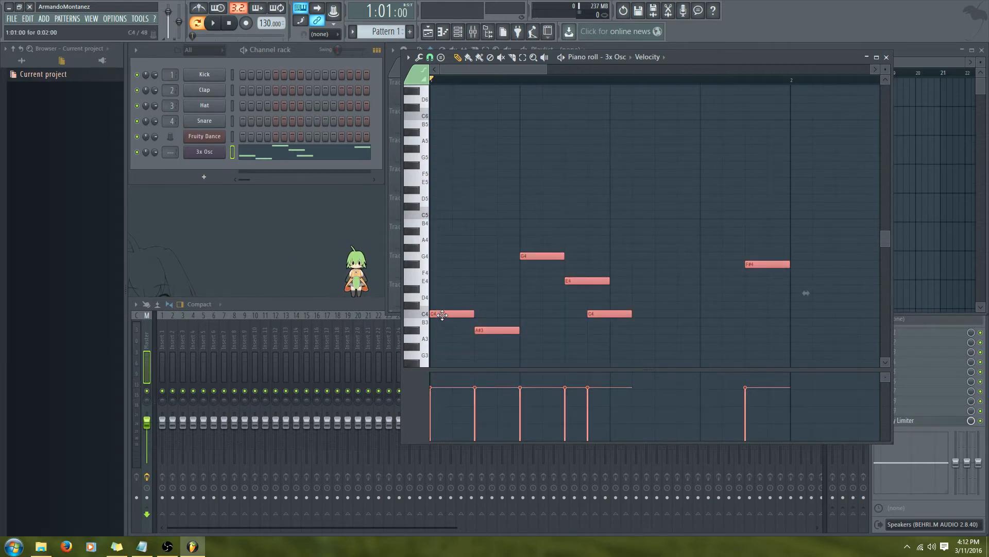
drag(442, 316, 443, 216)
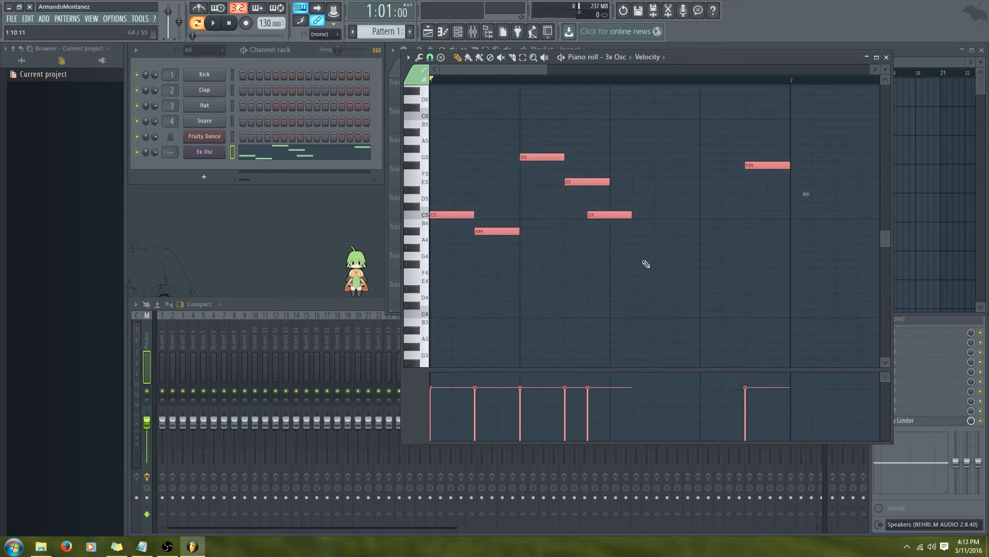
key(ctrl+z)
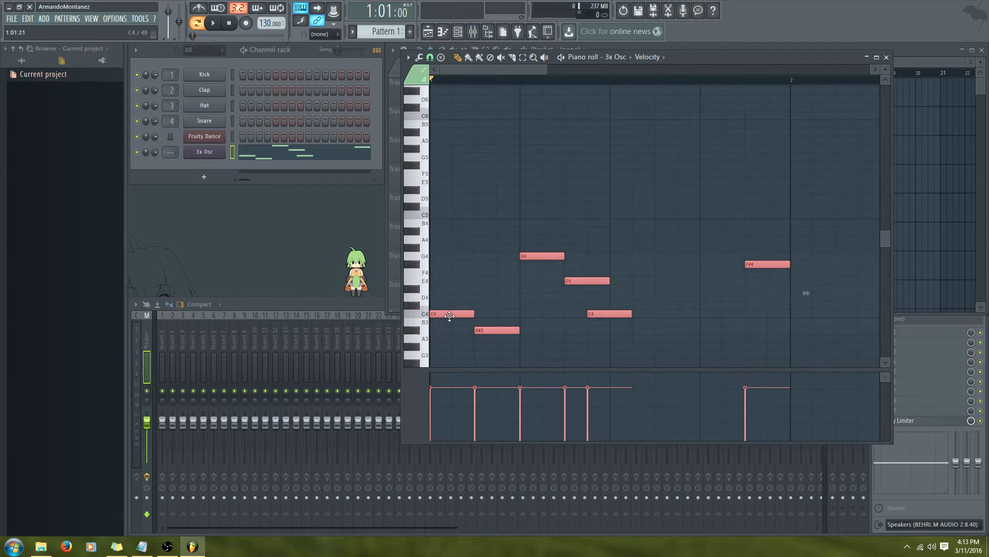
drag(450, 309, 449, 216)
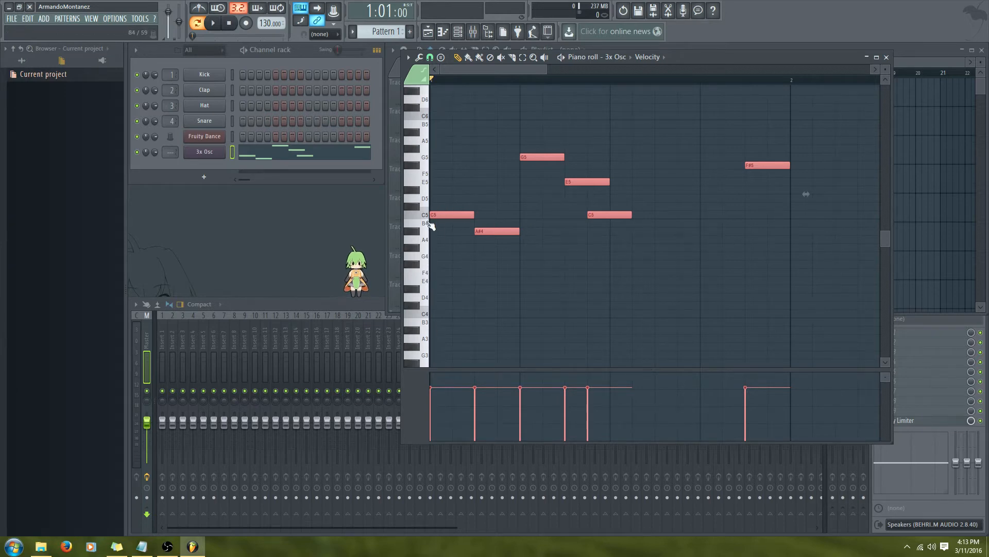
Delete the six transposed melody notes from bar 1.
right_click(459, 215)
right_click(495, 231)
right_click(536, 158)
right_click(583, 182)
right_click(604, 215)
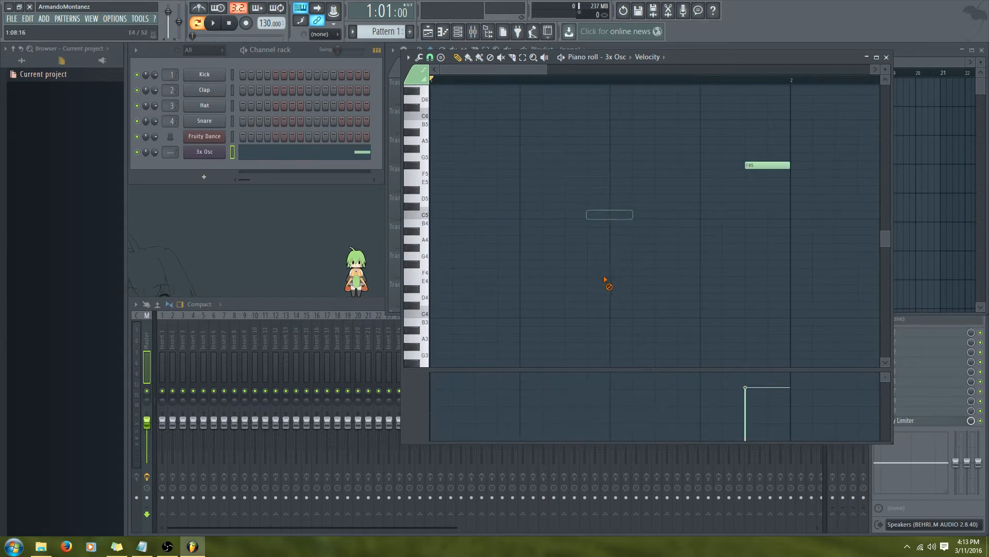
right_click(768, 165)
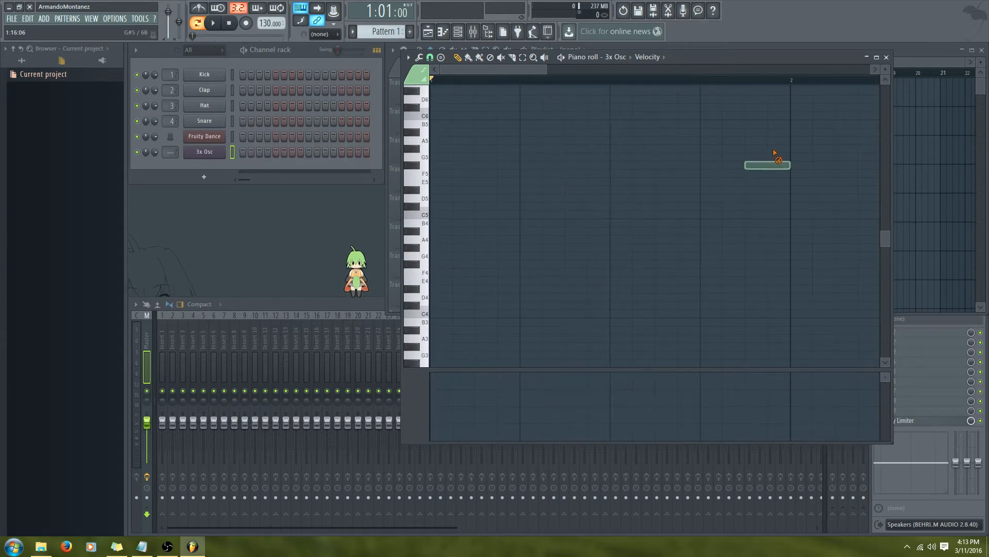
Draw three notes a semitone apart, C4, C#4 and D4, near the start of bar 1.
click(442, 313)
click(443, 306)
click(462, 297)
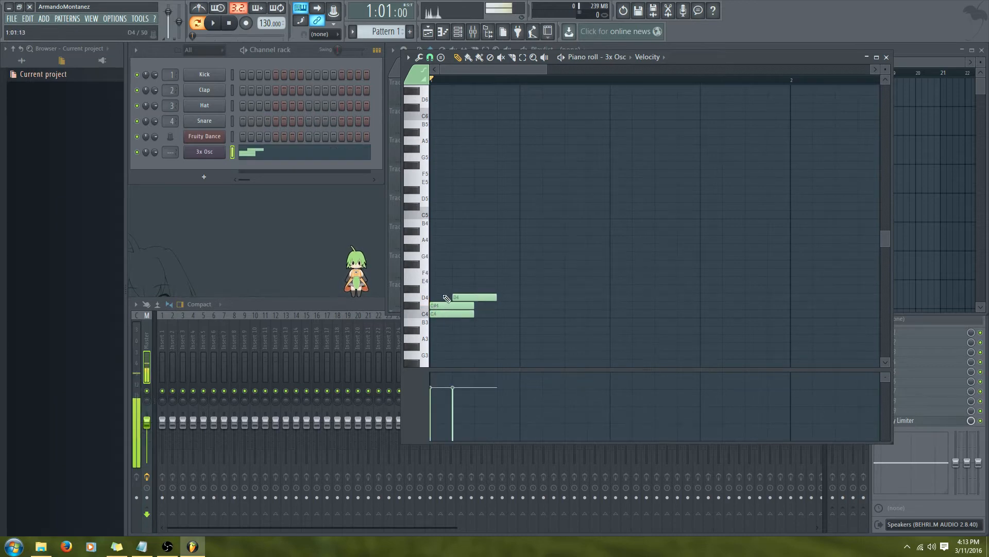
Delete the D4, C#4 and C4 semitone notes.
right_click(492, 297)
right_click(472, 305)
right_click(472, 313)
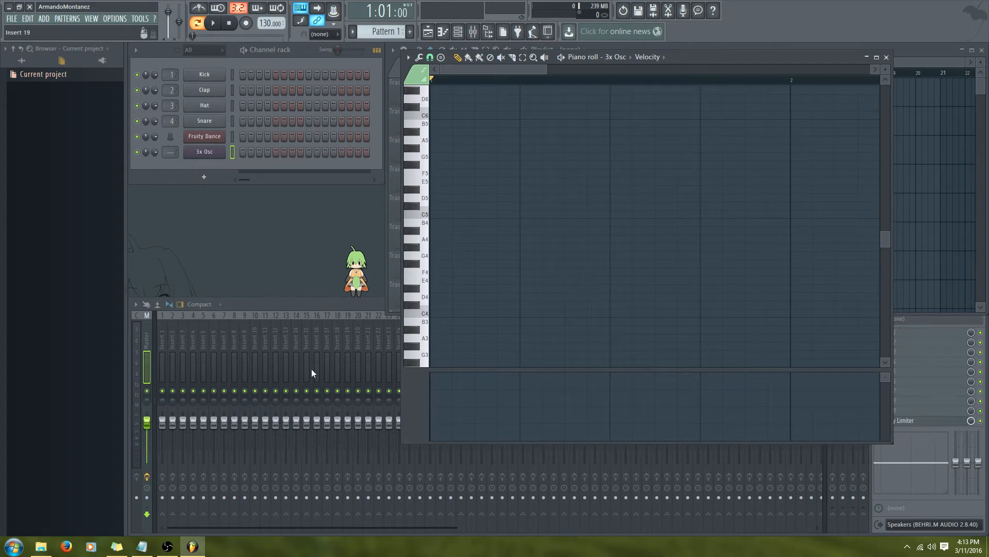
Switch to the Notepad theory notes and highlight "12 notes", followed by the whole octave definition line.
click(143, 543)
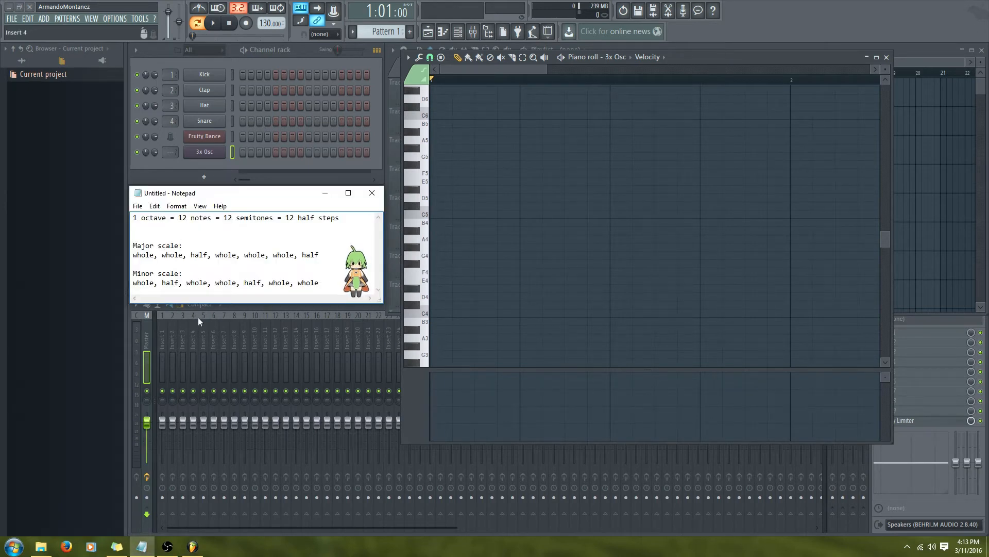
drag(132, 221, 177, 219)
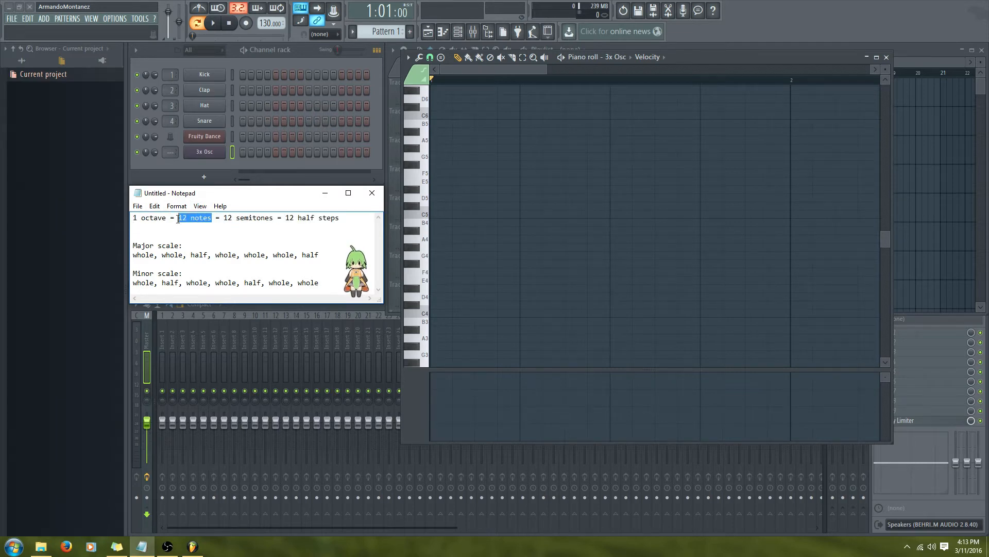
click(237, 234)
drag(225, 217, 109, 213)
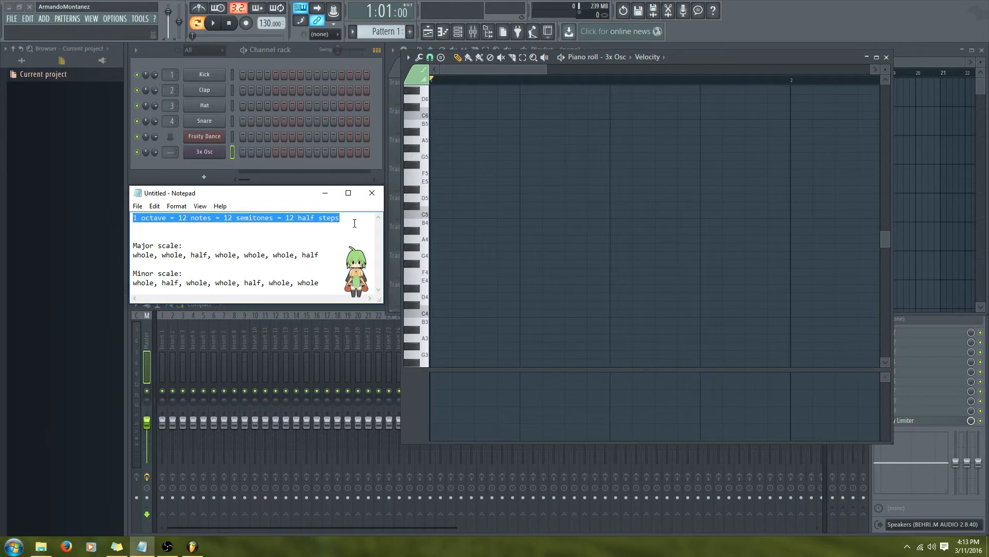
Switch back to FL Studio, and draw and delete stacked C4 and C#4 notes at the start of bar 1.
click(526, 261)
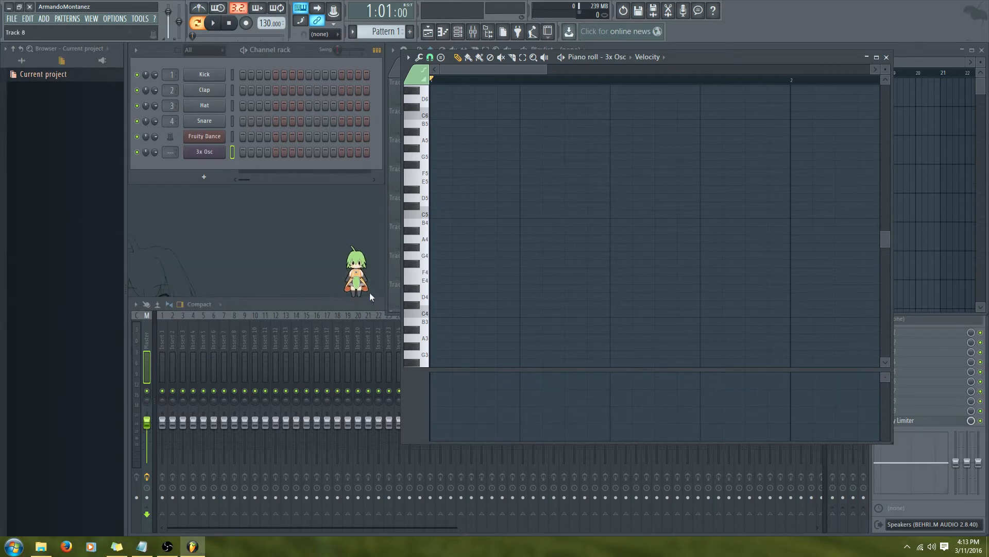
click(441, 313)
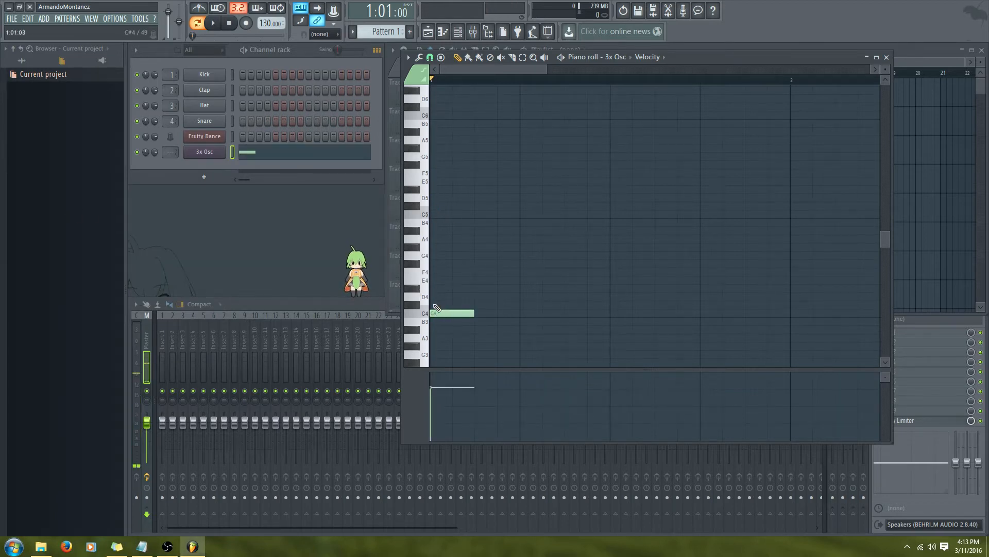
click(439, 305)
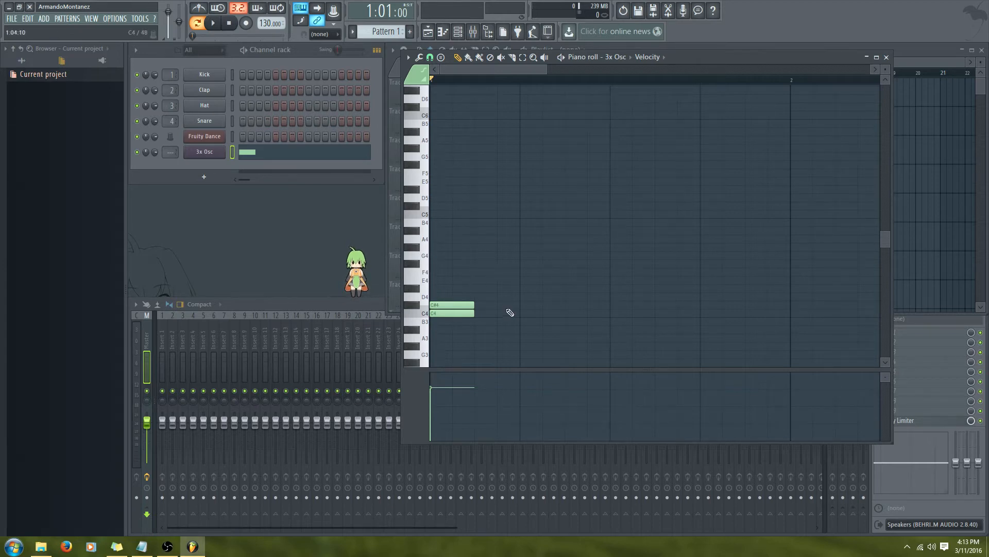
right_click(459, 305)
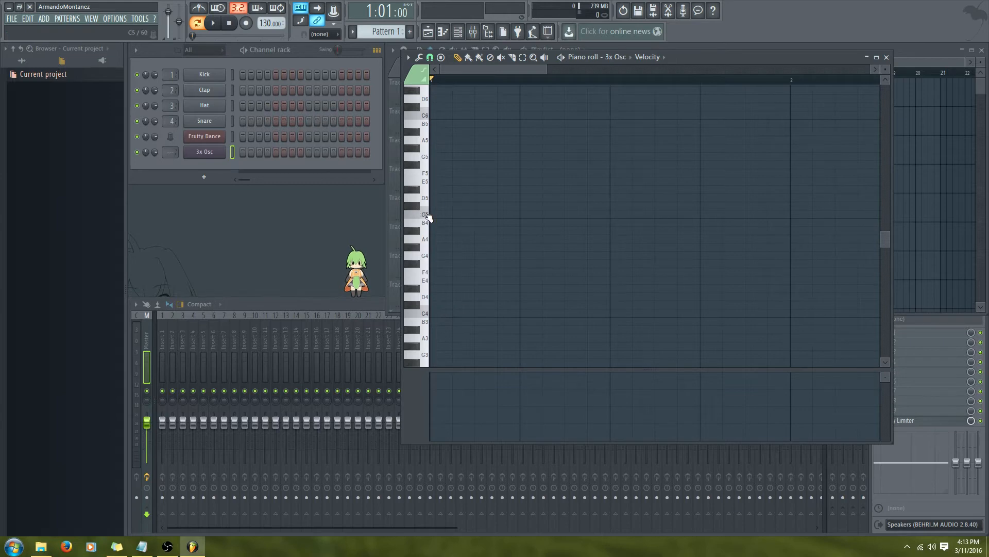
Audition the piano keys around C4, and draw and delete a C#4 note at the start of bar 1.
click(422, 320)
click(415, 309)
click(411, 308)
click(412, 308)
click(441, 307)
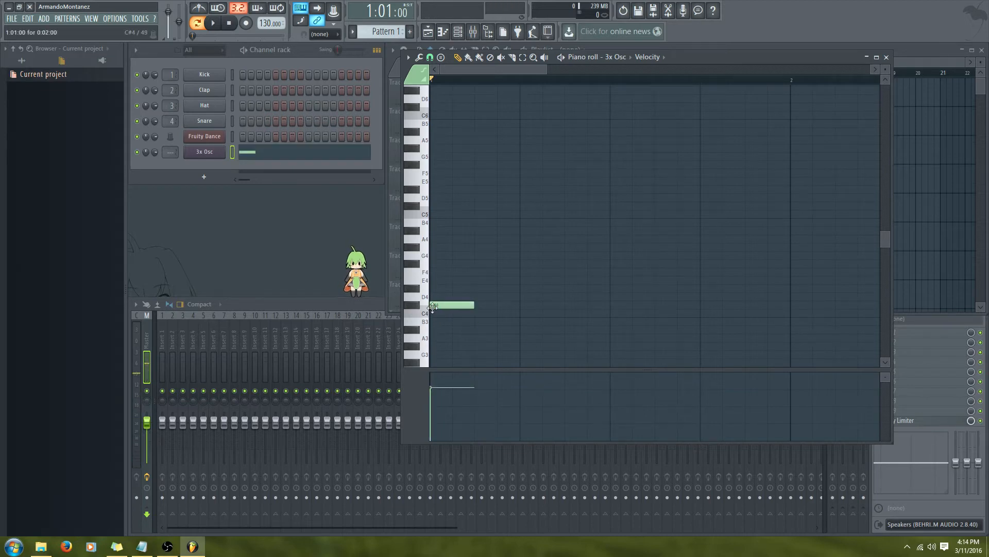
right_click(463, 305)
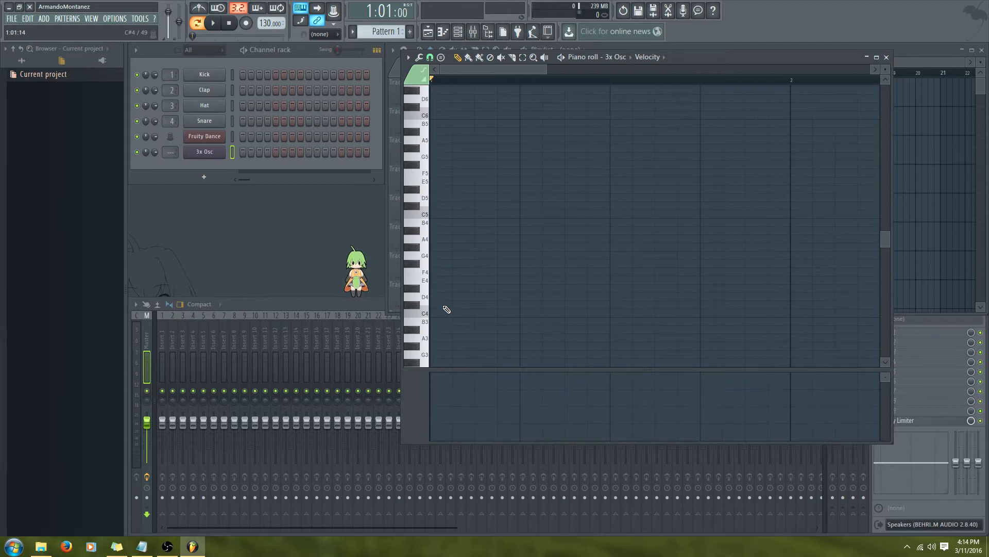
Draw and delete single black-key notes A#4, C#4 and D#4, one after another, at the start of bar 1.
click(437, 231)
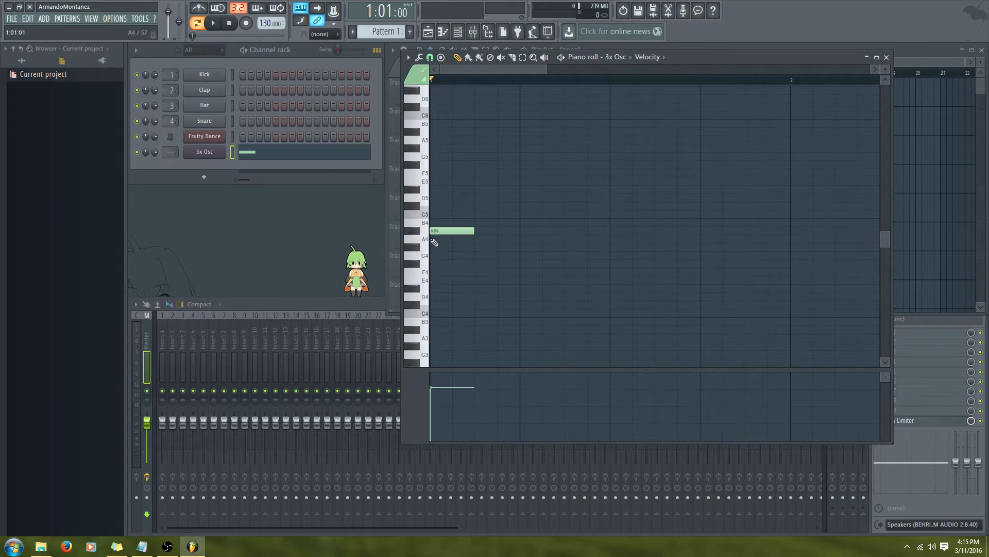
right_click(461, 230)
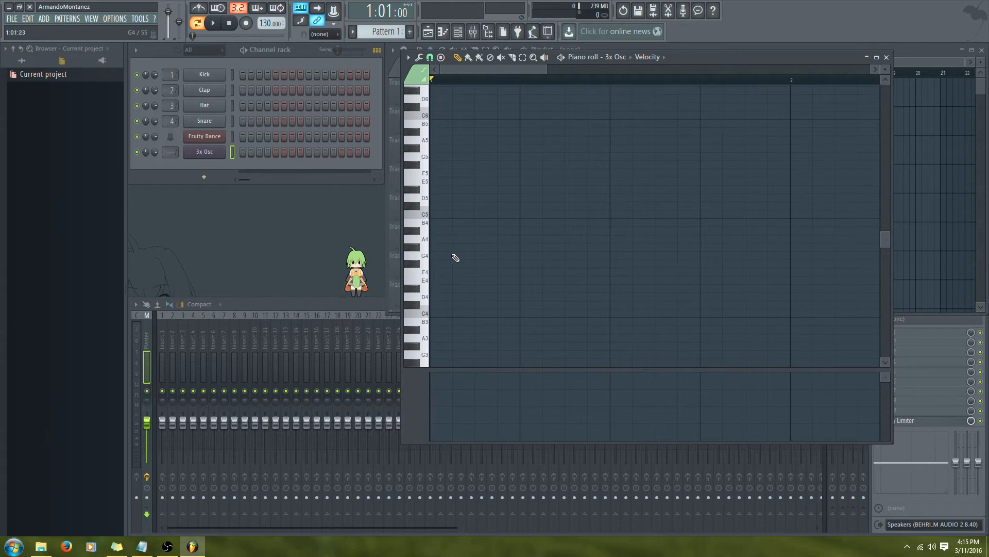
click(444, 307)
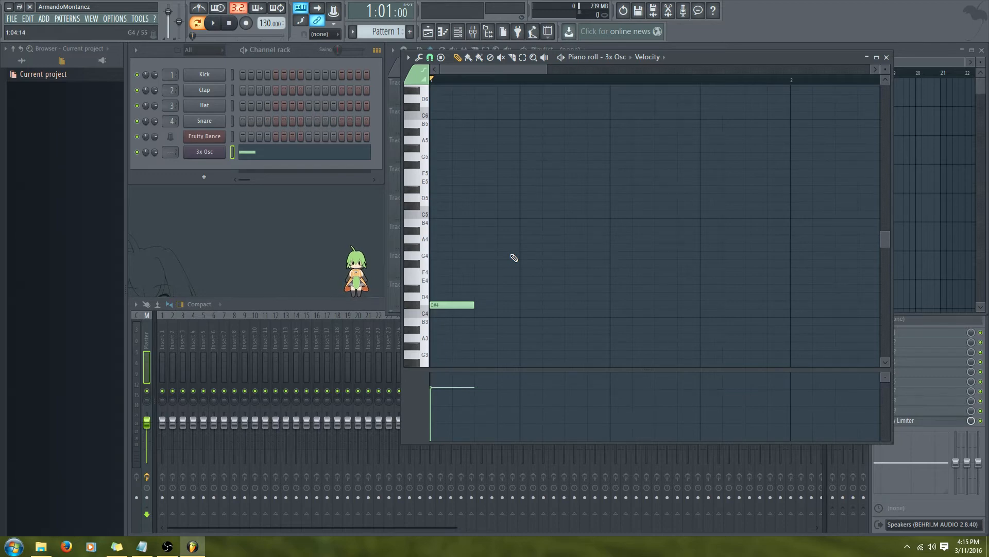
click(405, 291)
right_click(467, 305)
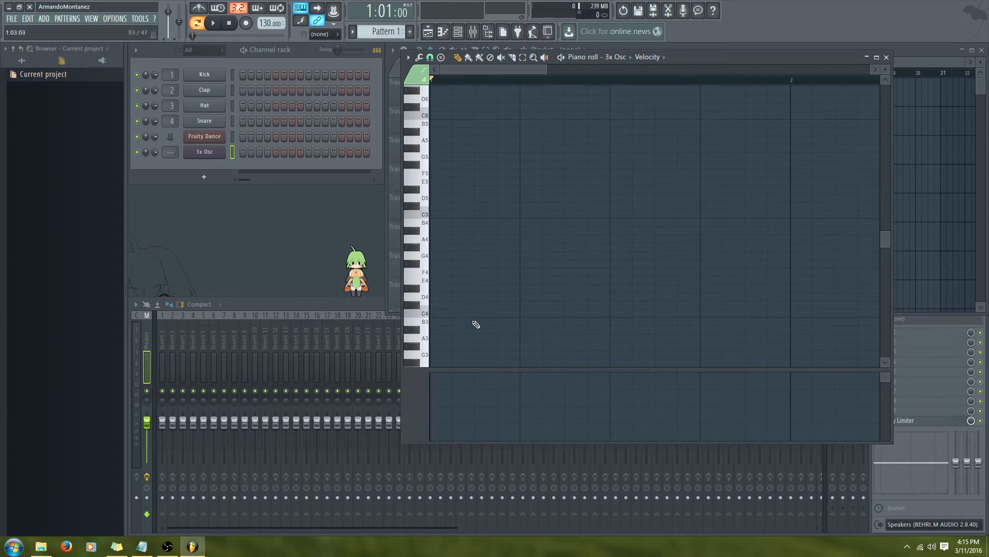
click(449, 289)
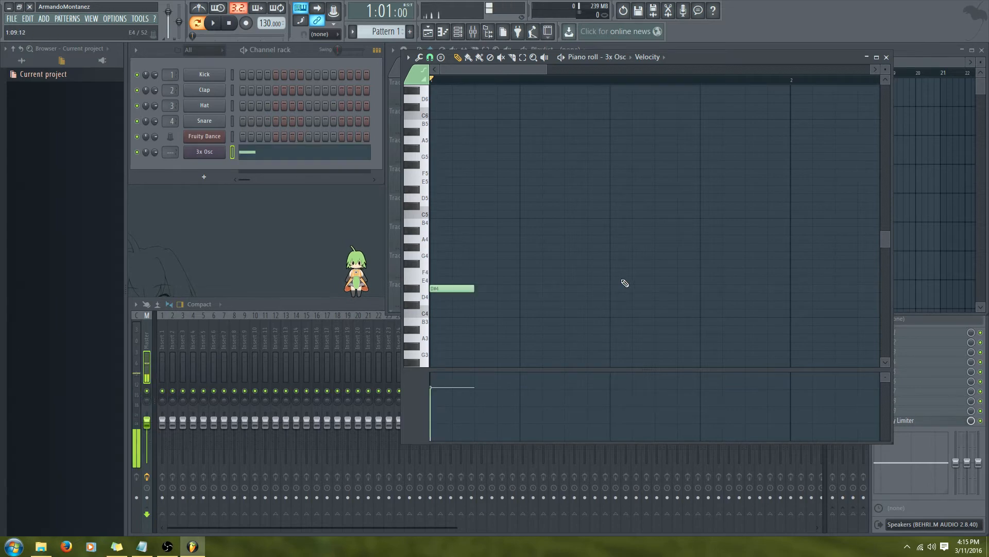
right_click(452, 288)
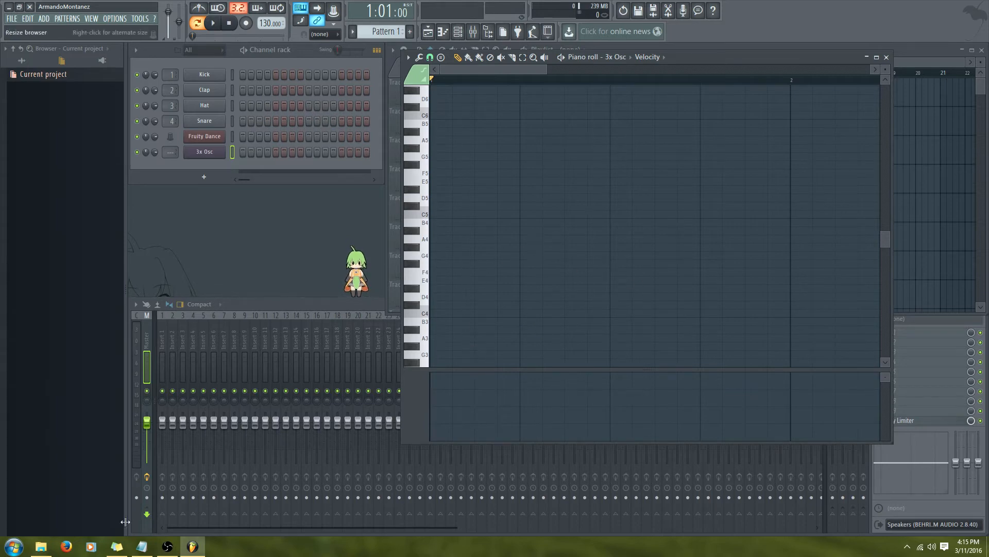
Switch to the Notepad theory notes and highlight "semitones" and "12 half steps" in the octave definition.
click(142, 547)
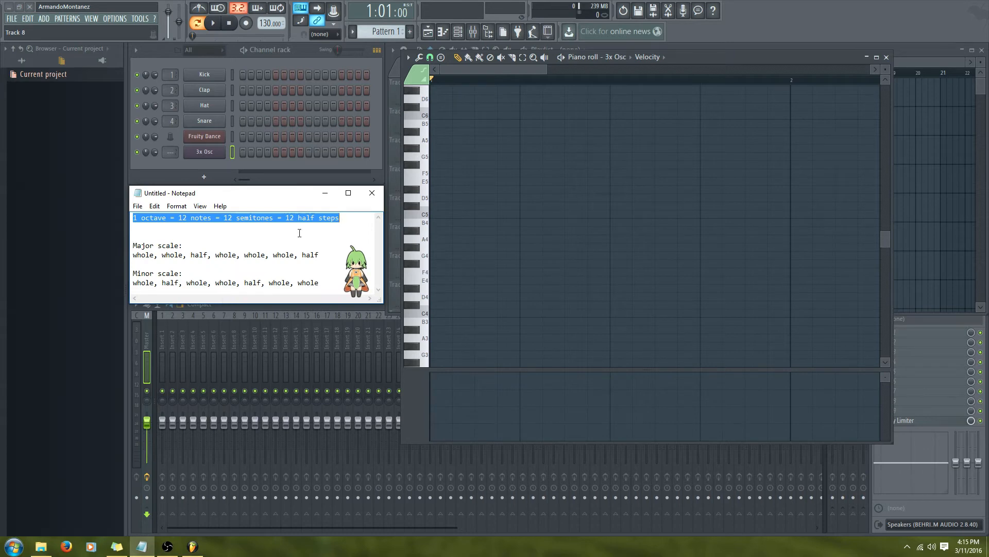
double_click(246, 221)
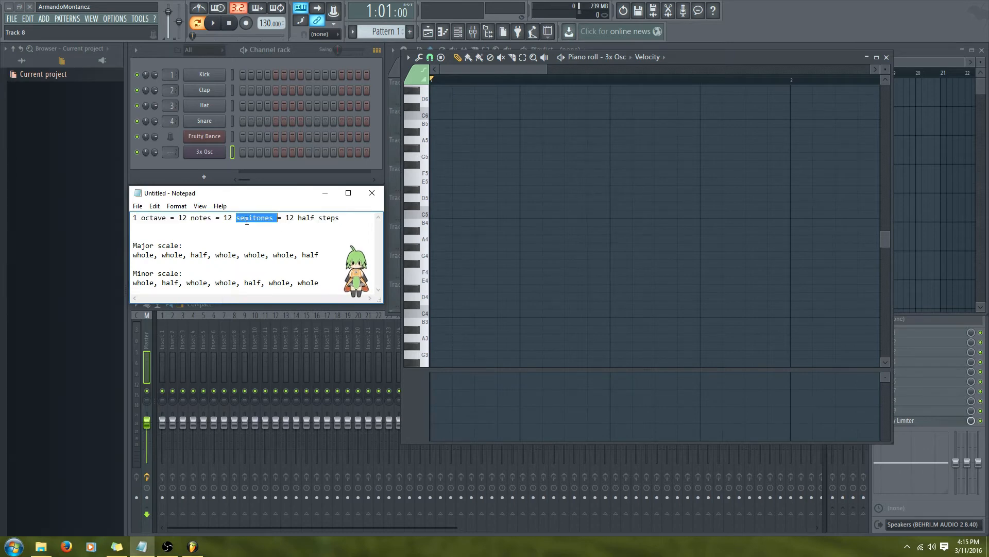
double_click(308, 218)
drag(339, 218, 274, 222)
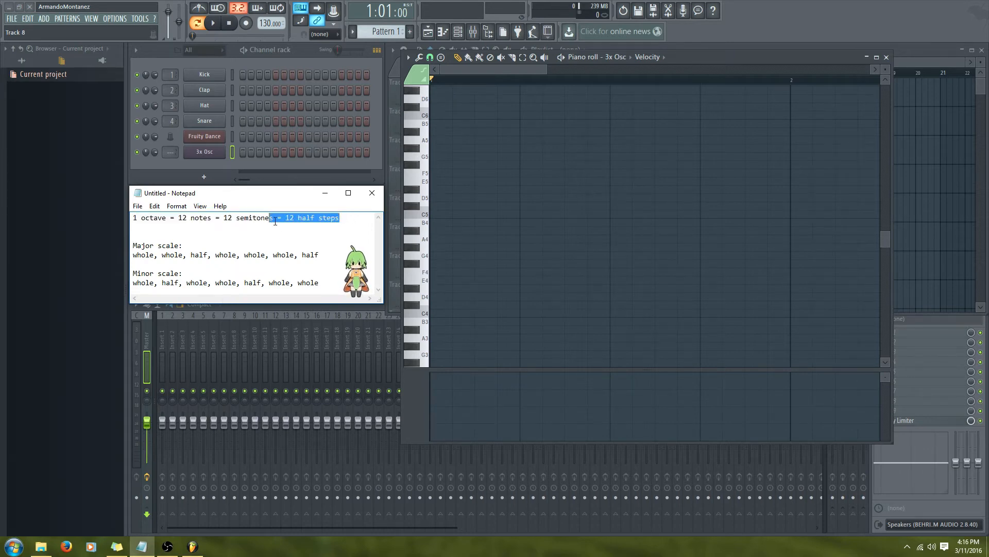
Switch back to FL Studio and audition several single notes live on the 3x Osc without recording them.
click(472, 316)
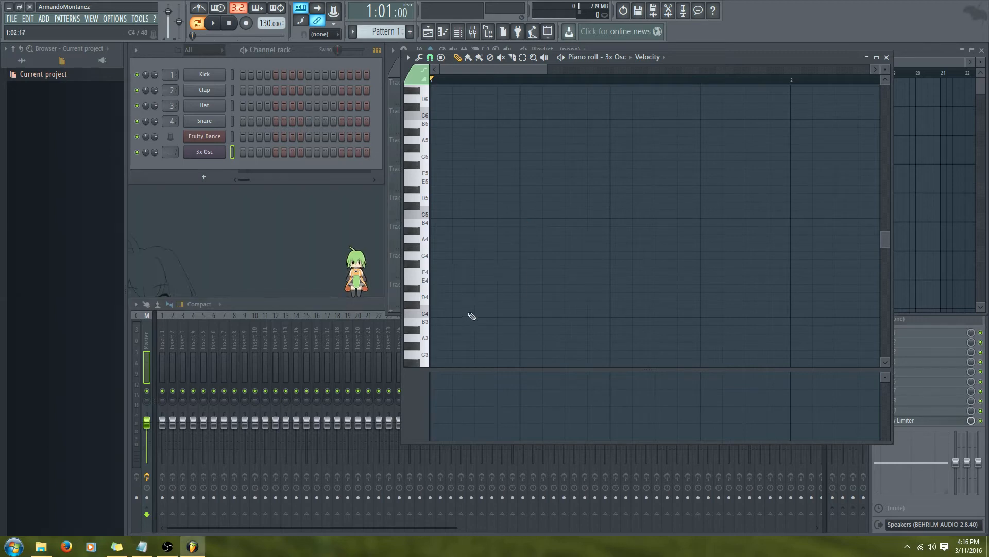
key(v)
key(v)
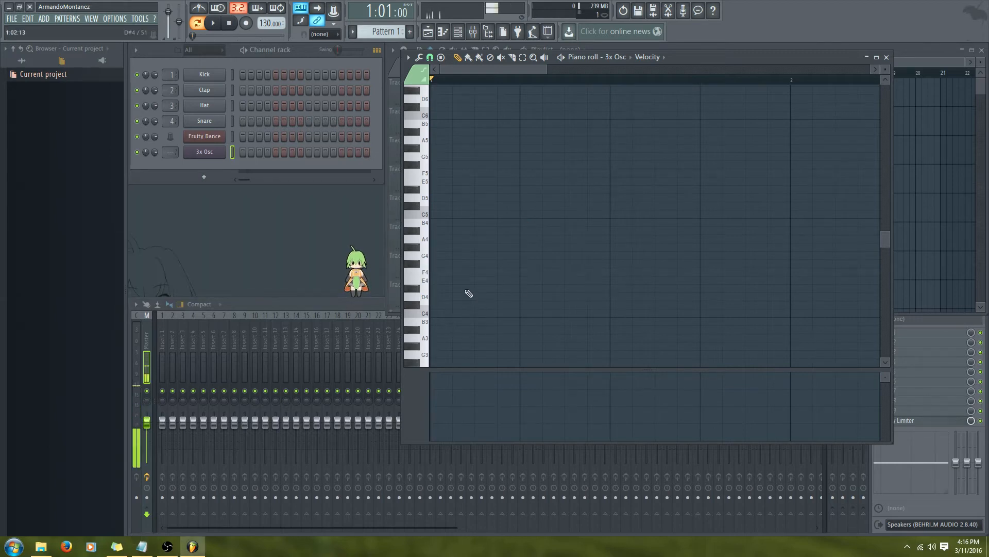
key(s)
key(6)
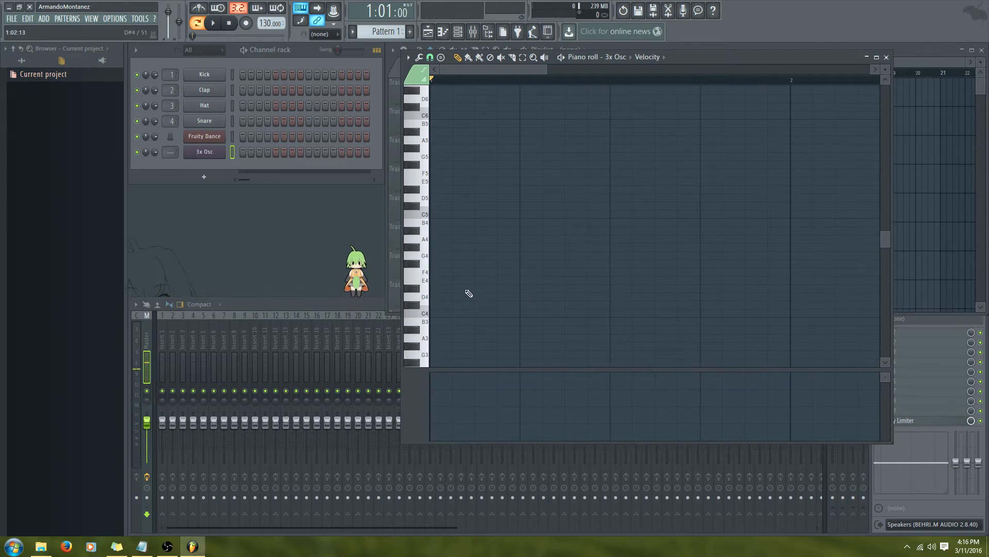
key(d)
key(v)
key(3)
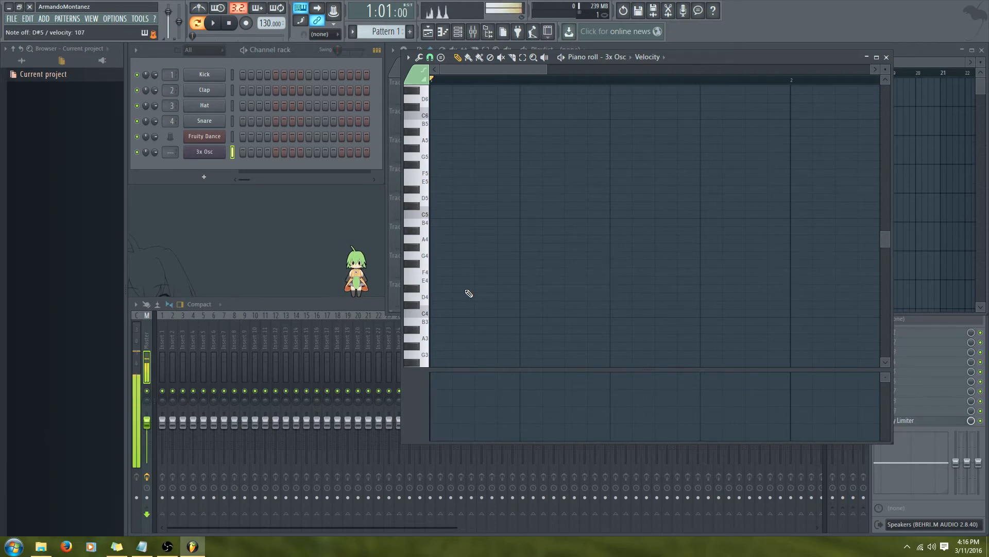
Draw six scattered notes across bar 1: F4, D5, C#5, C5 and two F#4 notes.
click(142, 546)
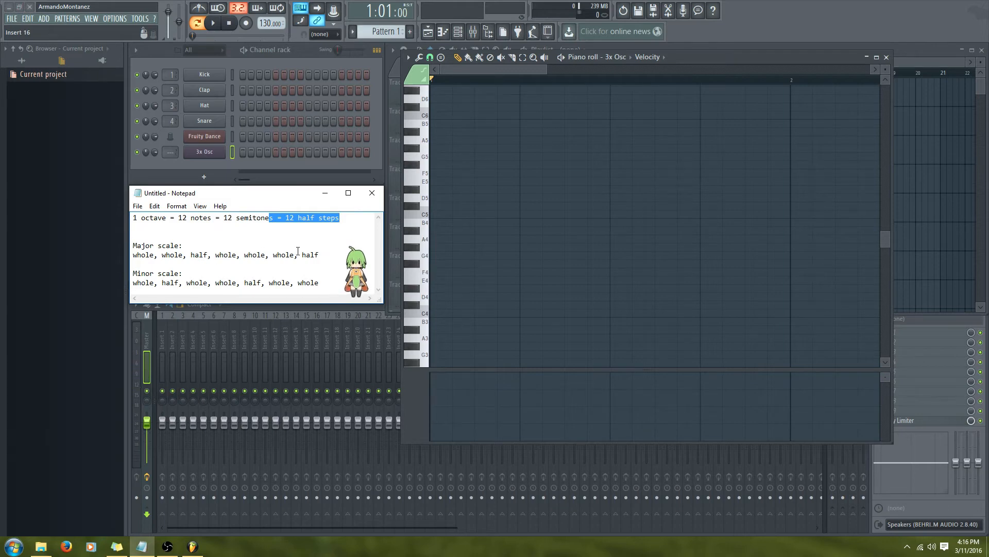
click(502, 271)
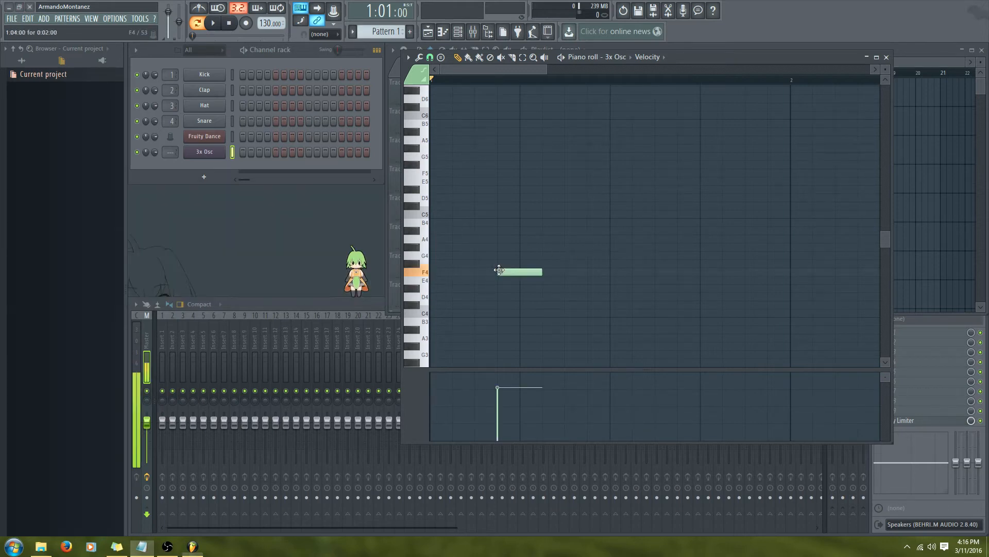
click(616, 197)
click(704, 206)
click(682, 264)
click(577, 214)
click(577, 263)
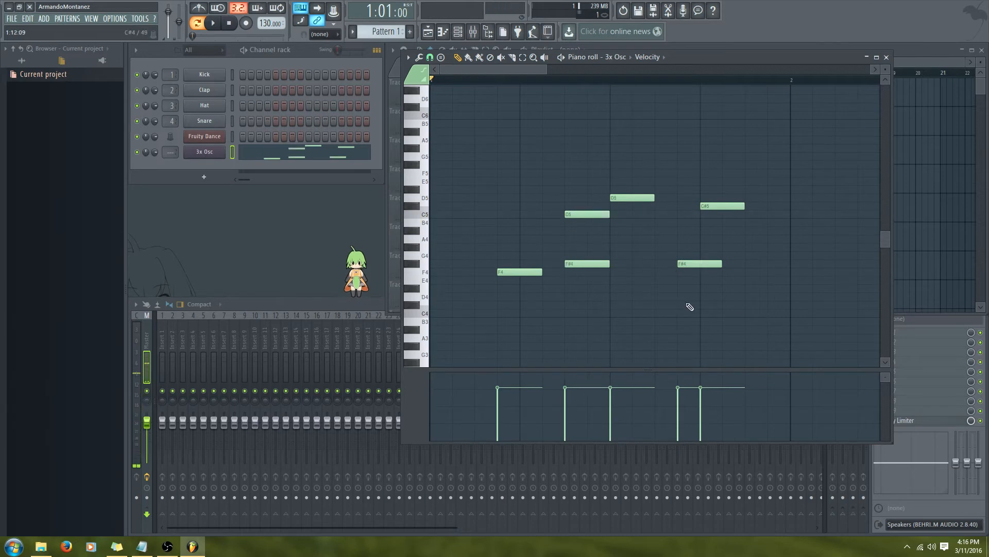
Delete the six scattered notes from bar 1.
right_click(713, 206)
right_click(695, 263)
right_click(632, 197)
right_click(588, 214)
right_click(587, 263)
right_click(520, 271)
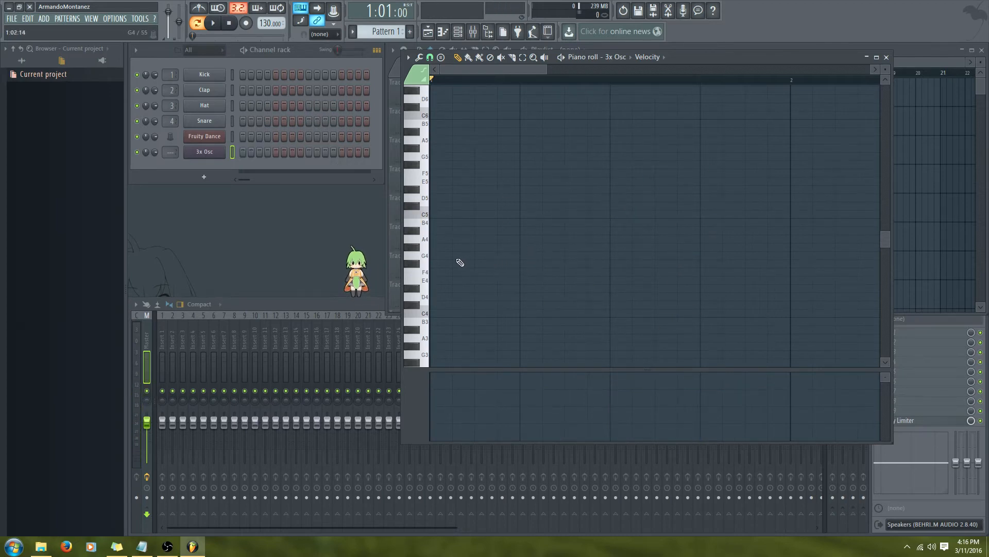
Switch to the Notepad notes and highlight the major scale pattern "whole, whole, half, whole, whole, whole, half".
click(139, 548)
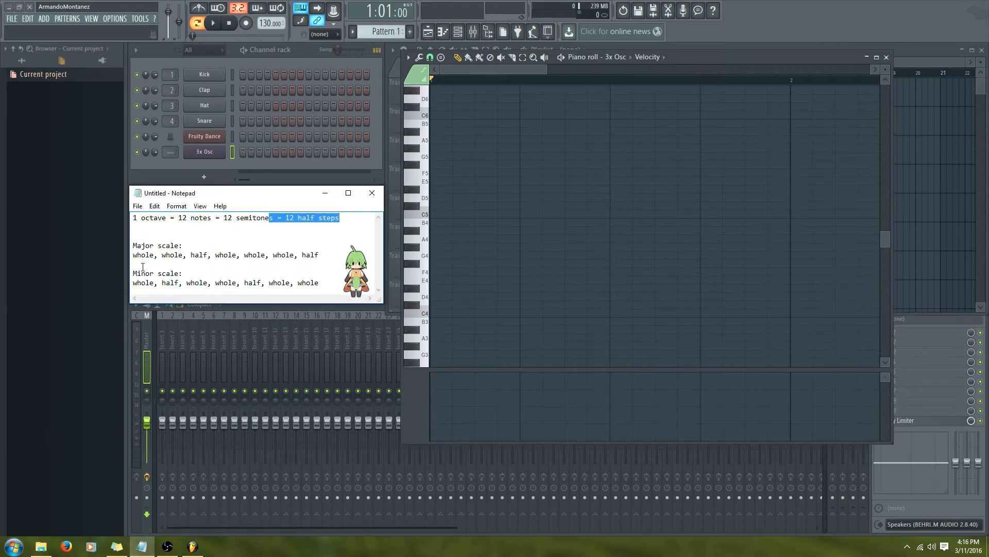
drag(133, 255, 319, 255)
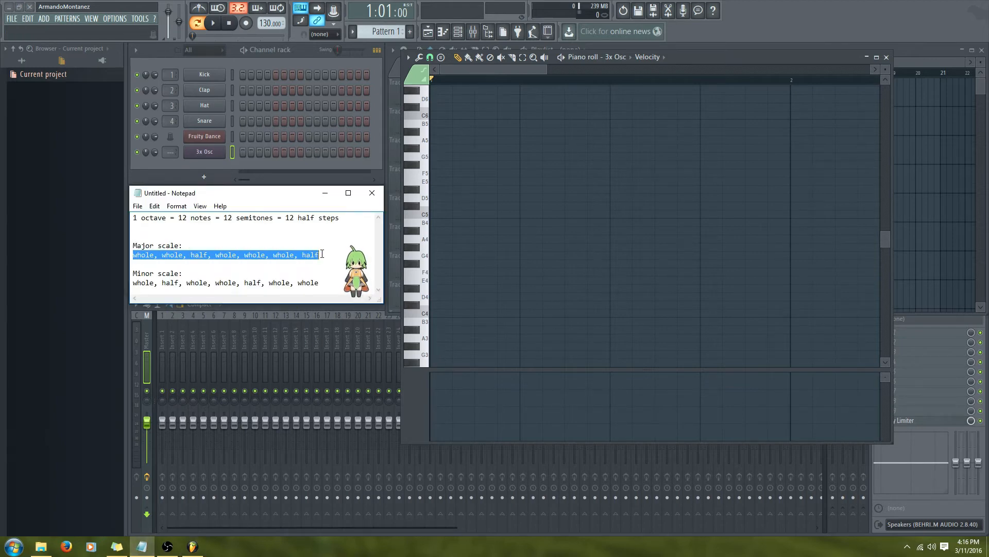
click(143, 256)
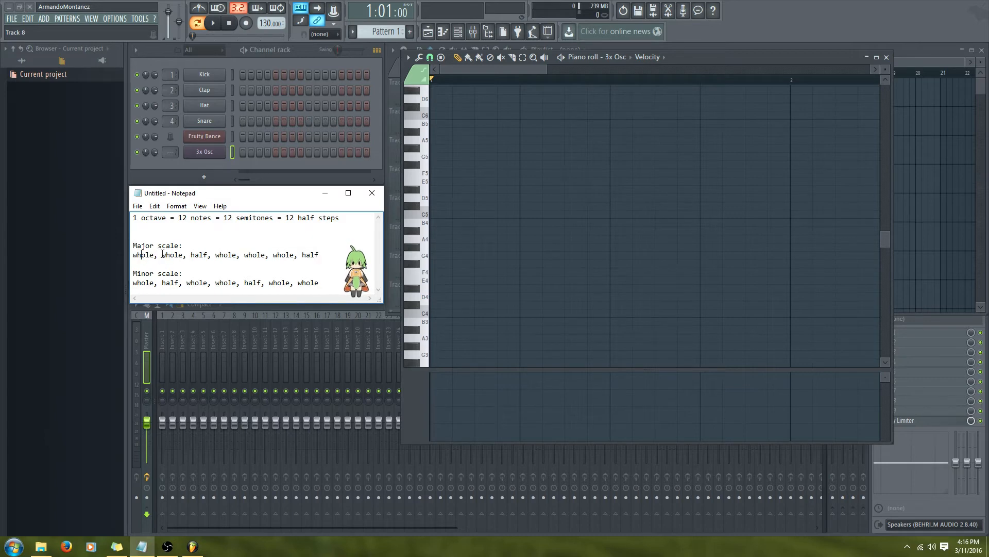
click(223, 255)
click(322, 254)
Draw C4 with D4 as a whole step, replace D4 with C#4 as a half step, and delete the notes.
click(438, 311)
click(438, 297)
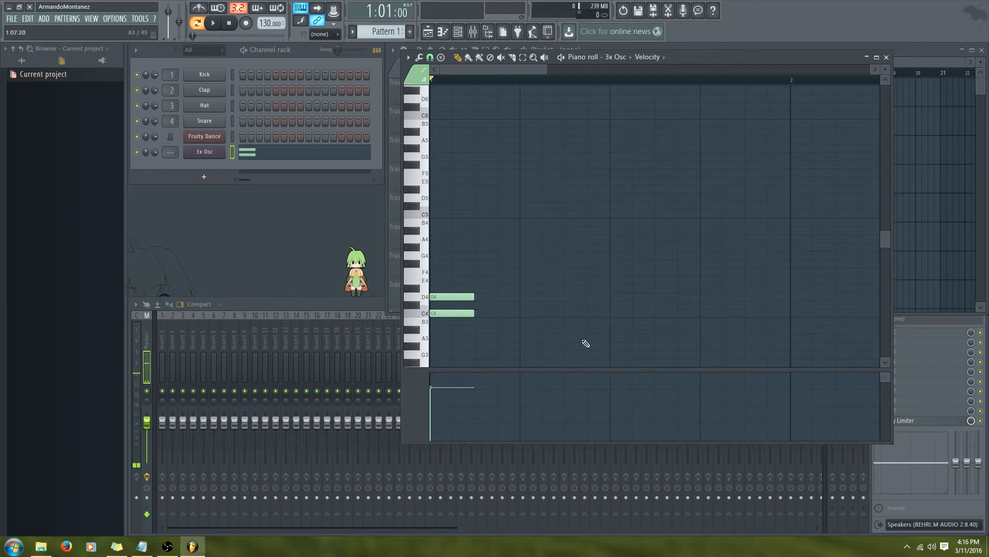
right_click(463, 297)
click(438, 305)
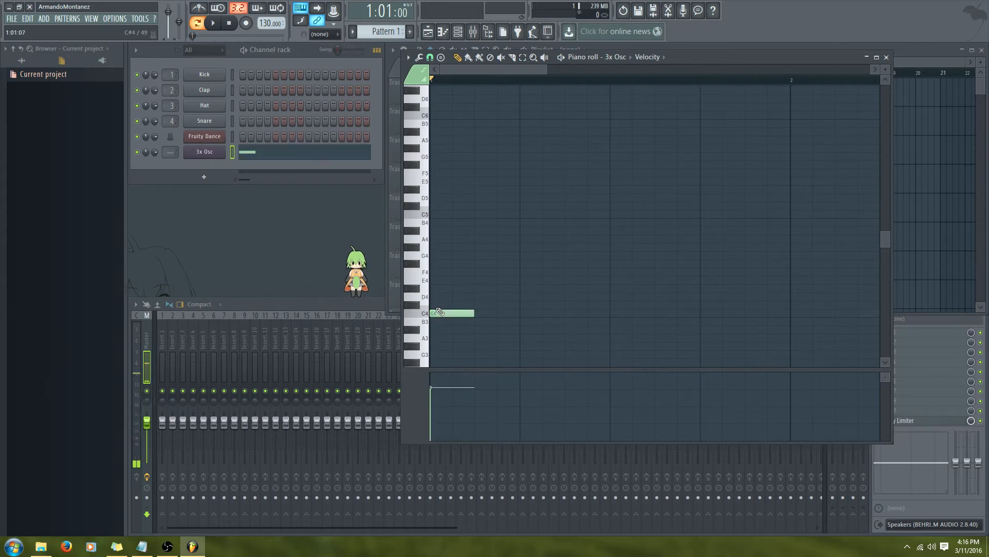
right_click(470, 306)
right_click(471, 313)
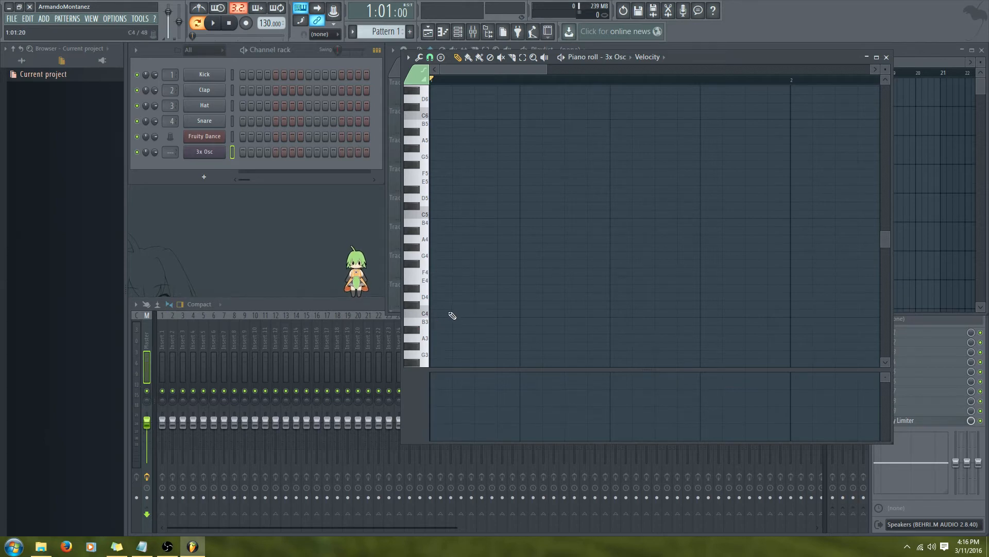
Check the major scale pattern in the Notepad notes and draw the root note C4 at the start of bar 1.
key(alt+Tab)
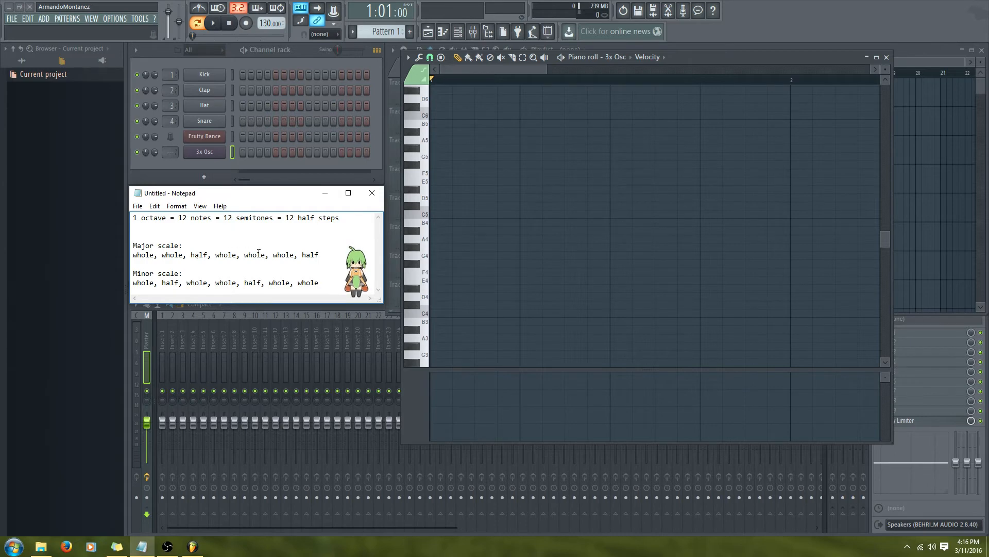
click(441, 313)
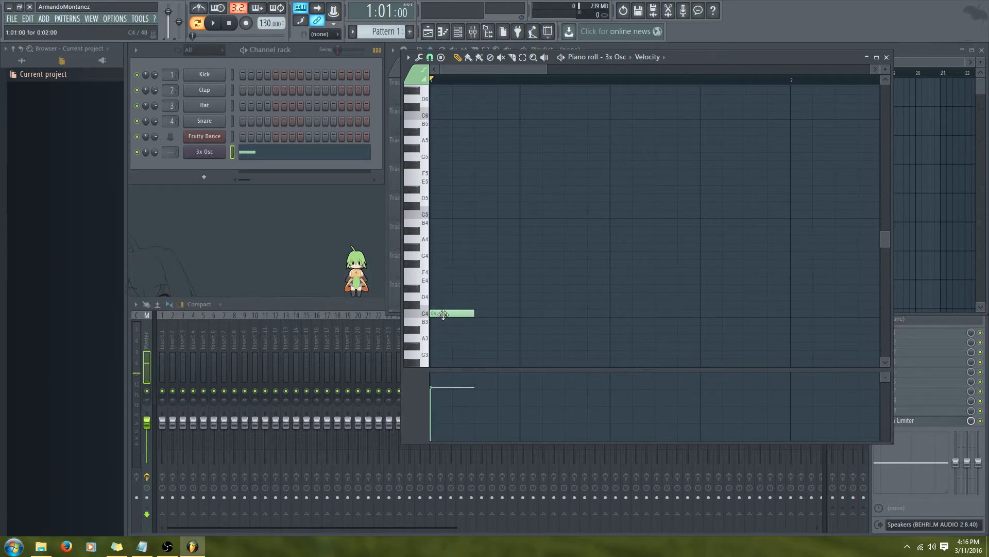
click(443, 313)
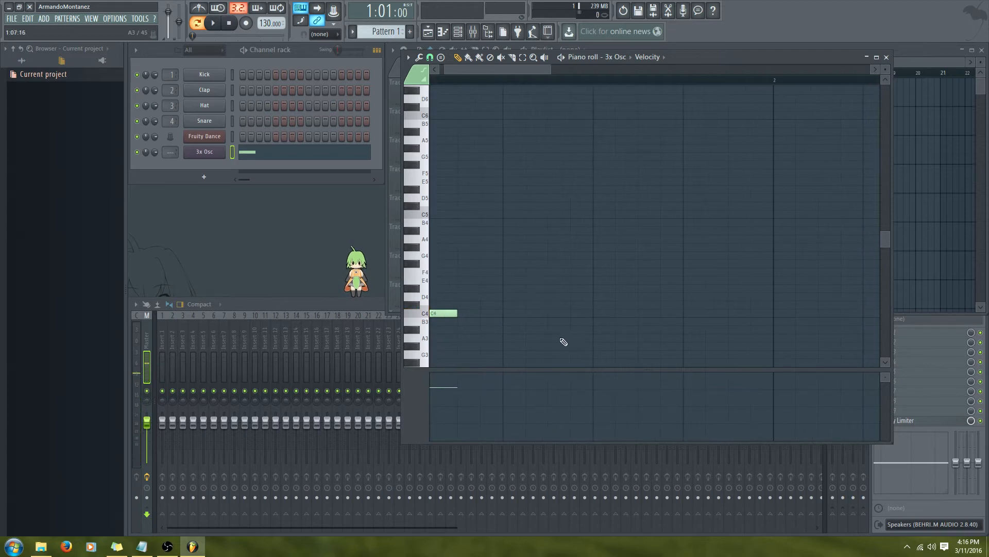
mouse_move(563, 342)
mouse_down()
mouse_move(493, 338)
mouse_move(563, 331)
mouse_up()
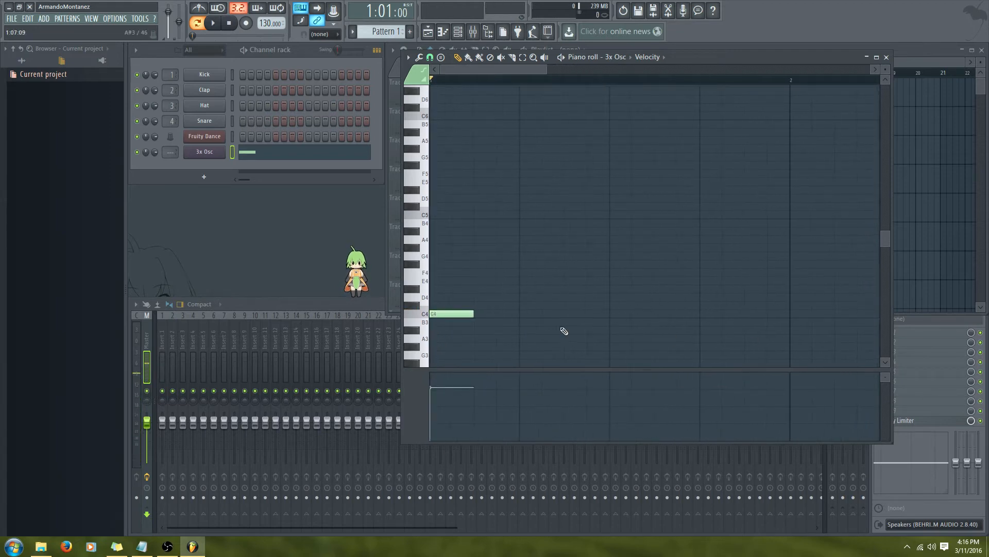
Stack D4, E4, F4, G4, A4, B4 and C5 above C4 following the major scale pattern, and remove the octave note C5.
click(437, 297)
click(437, 281)
click(437, 272)
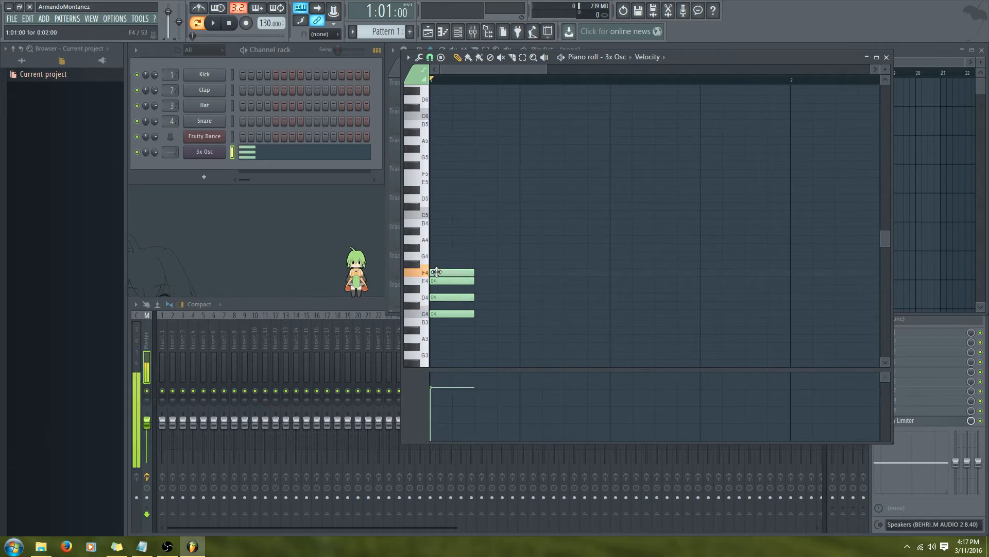
click(436, 256)
click(436, 239)
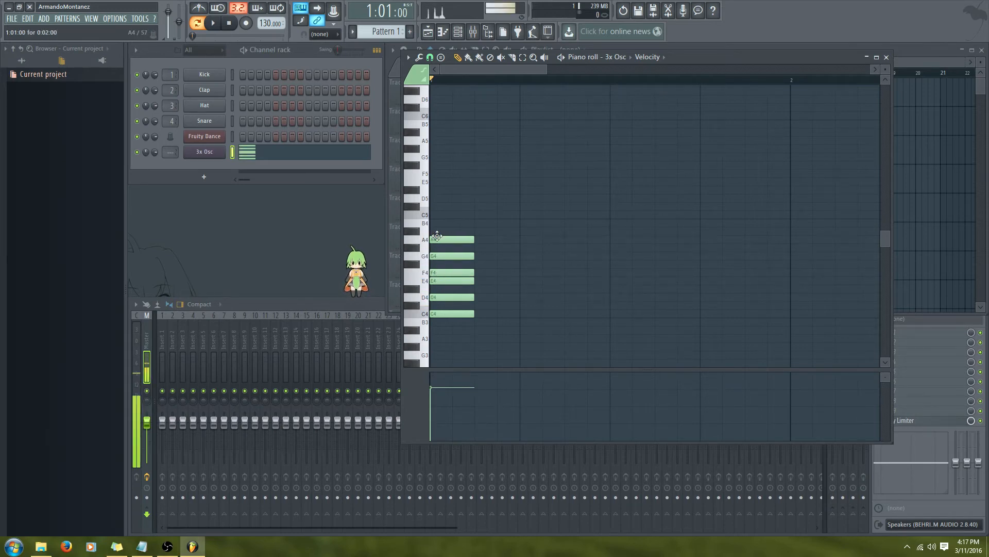
click(437, 223)
click(437, 215)
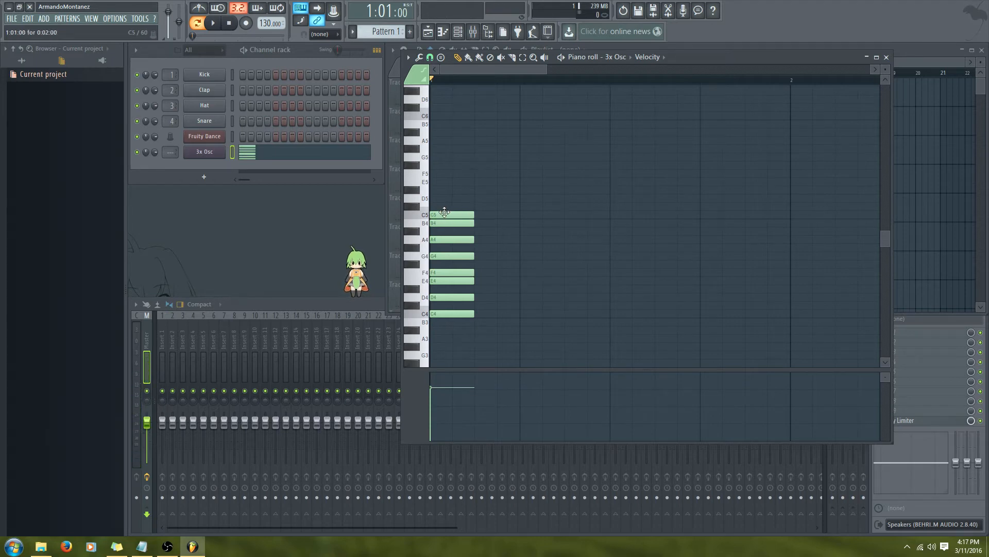
right_click(444, 214)
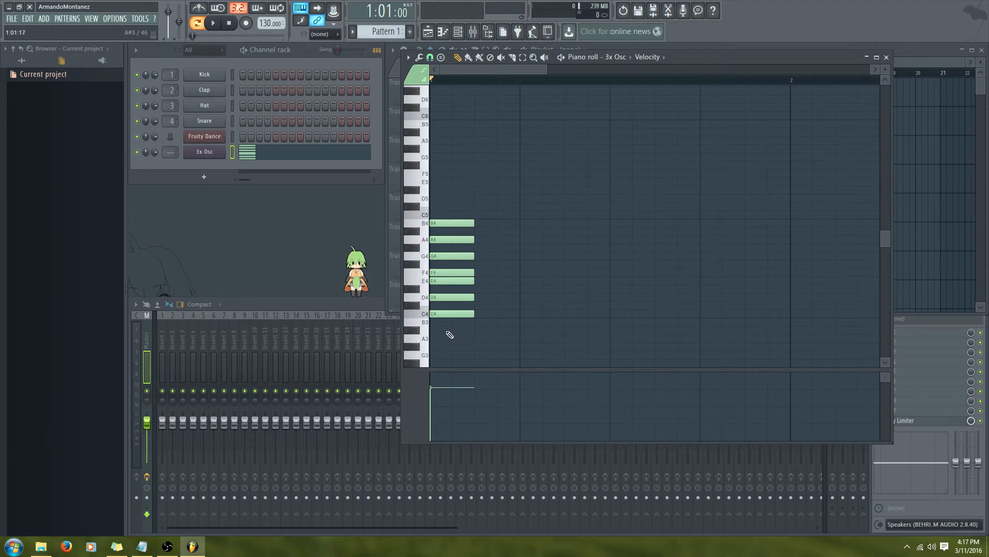
Duplicate the seven C major scale notes into the octaves above and below.
click(425, 314)
key(ctrl+a)
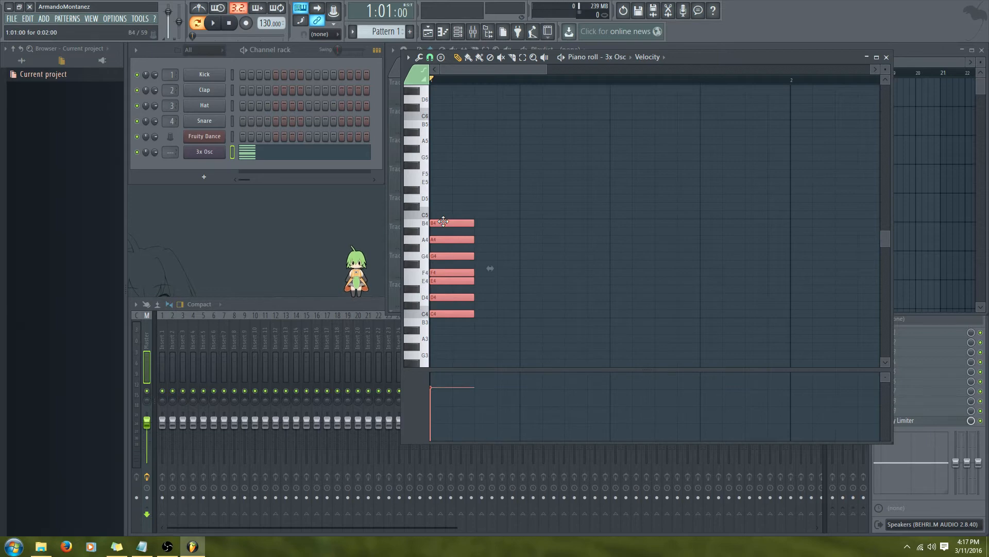
drag(444, 271, 433, 343)
scroll(533, 287, up, 5)
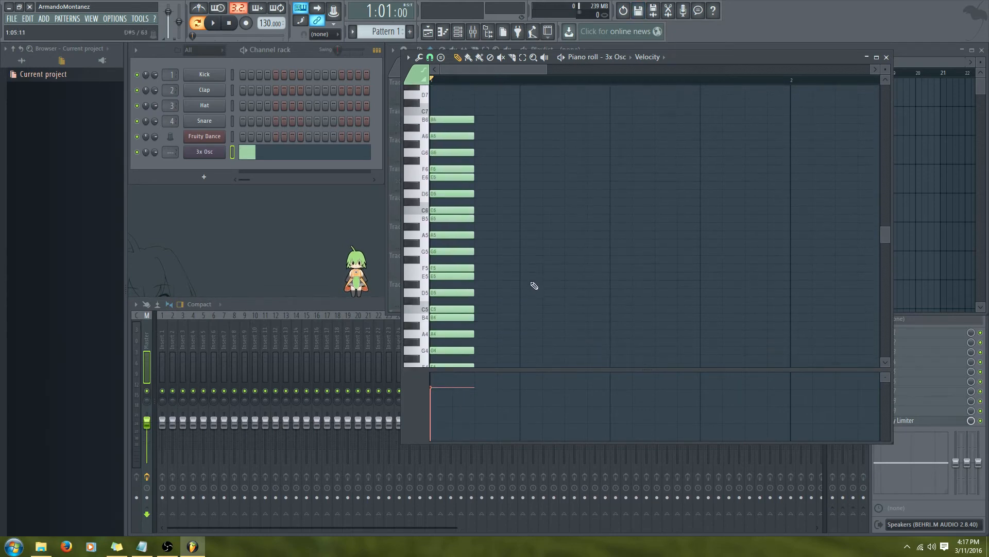
scroll(533, 283, down, 5)
scroll(533, 284, up, 4)
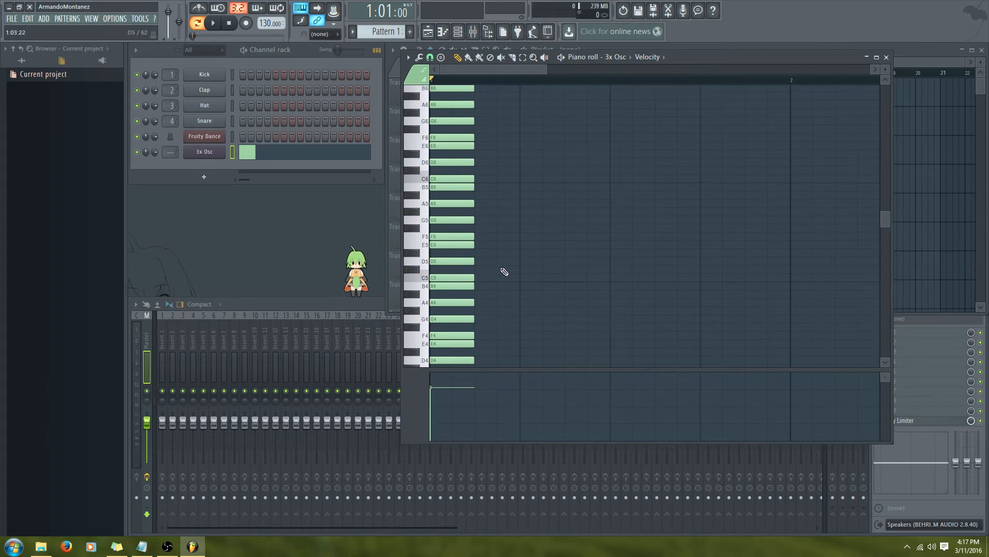
scroll(559, 230, down, 5)
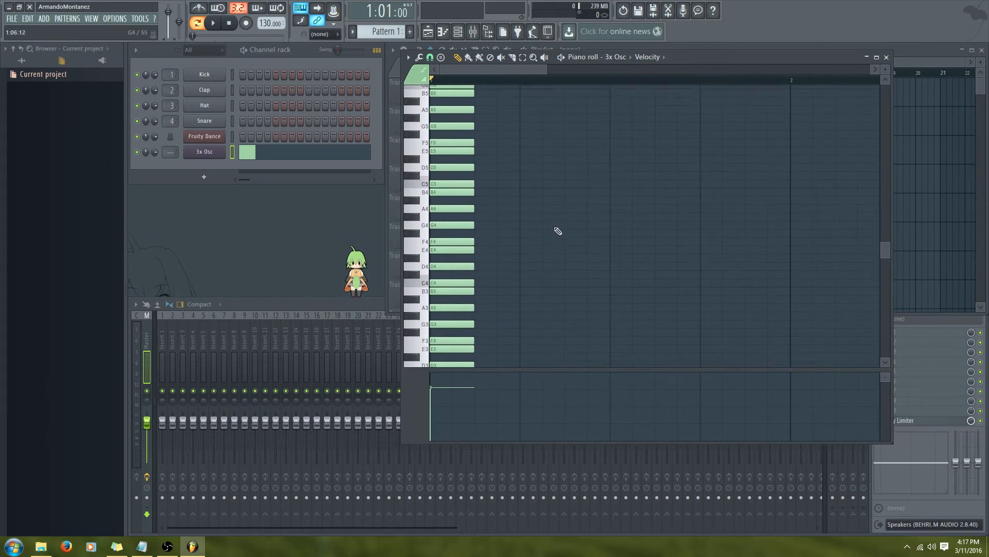
Remove the duplicated octaves, keeping only the scale notes from C4 to B4.
mouse_move(451, 309)
mouse_down()
mouse_move(454, 235)
mouse_move(433, 99)
mouse_move(468, 82)
mouse_move(468, 127)
mouse_move(474, 76)
mouse_move(490, 176)
mouse_up()
scroll(544, 251, up, 3)
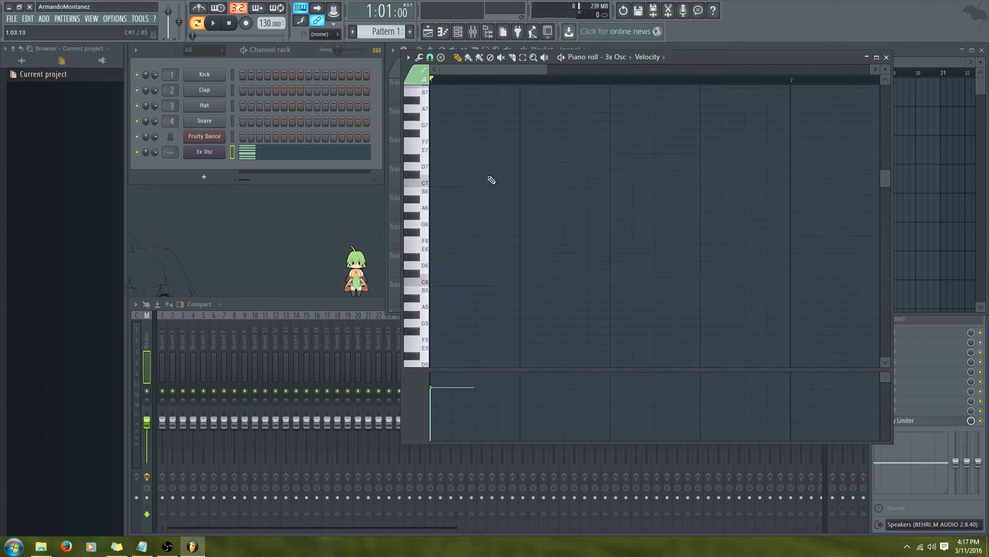
scroll(490, 177, down, 6)
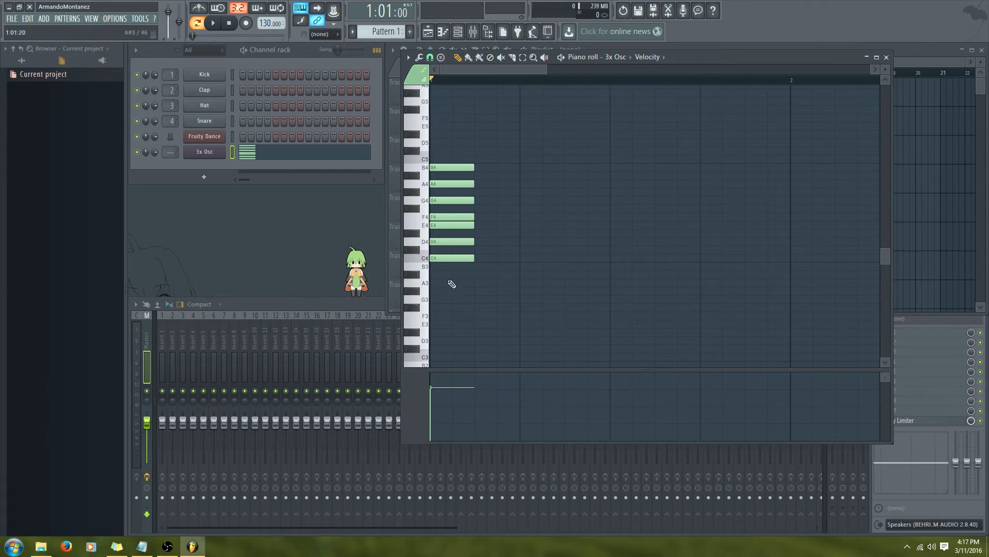
Draw seven scattered notes after the scale in bar 1: C4, G4, F4, A4, D4 and two D#4 notes.
scroll(452, 284, up, 3)
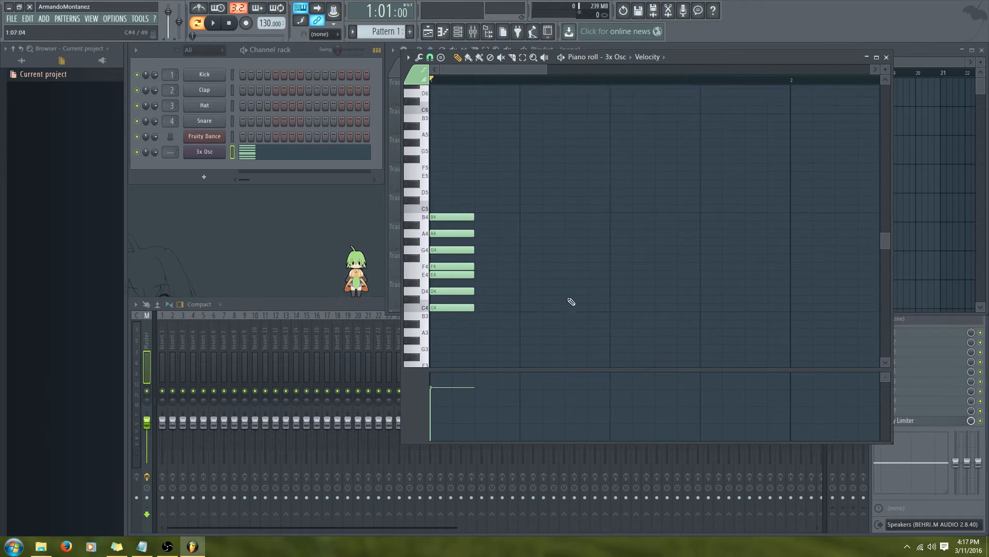
click(526, 308)
click(639, 250)
click(726, 267)
click(639, 283)
click(593, 234)
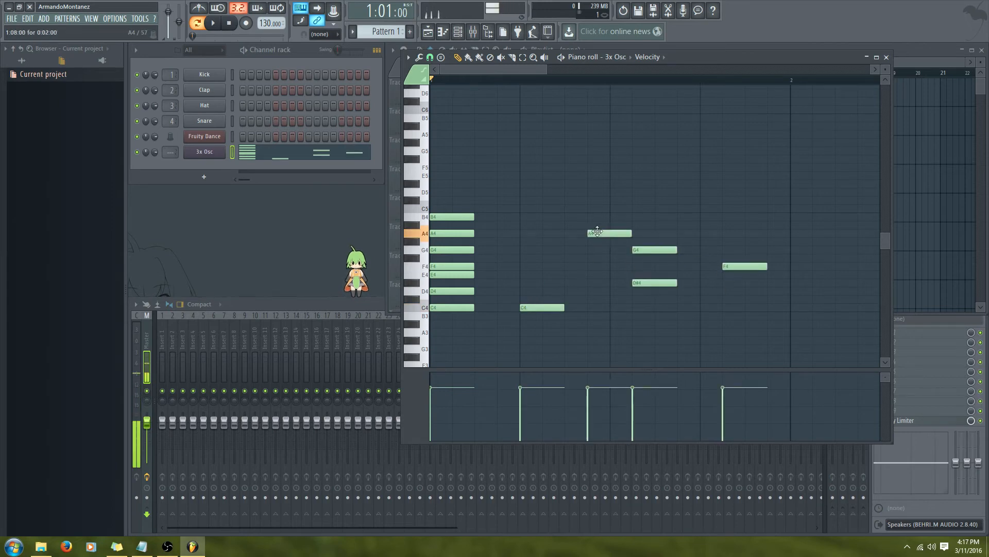
click(593, 283)
click(726, 291)
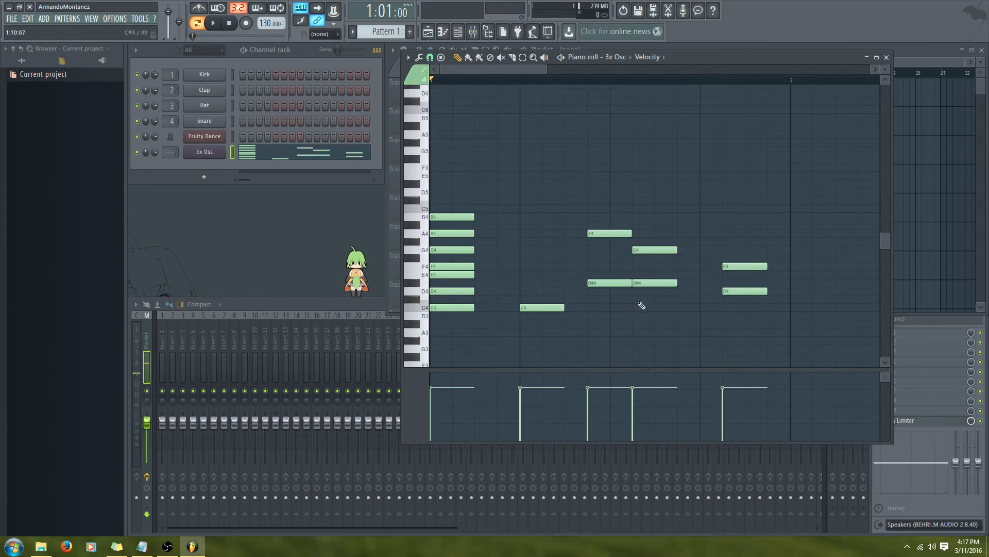
Delete one D#4, raise the other to E4 with D4 drawn beneath it, and delete that E4 and D4 pair.
right_click(642, 283)
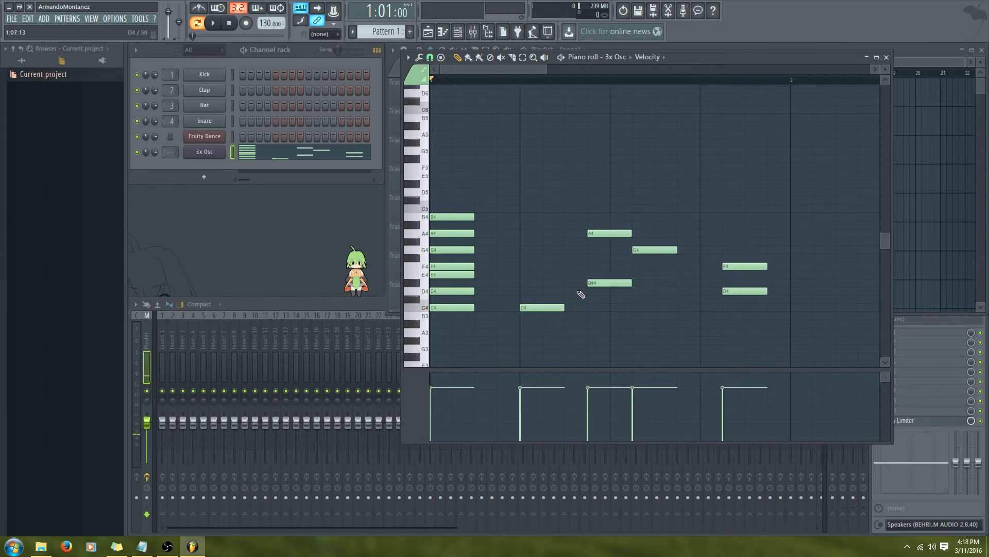
mouse_move(601, 283)
mouse_down()
mouse_move(465, 282)
mouse_move(599, 274)
mouse_up()
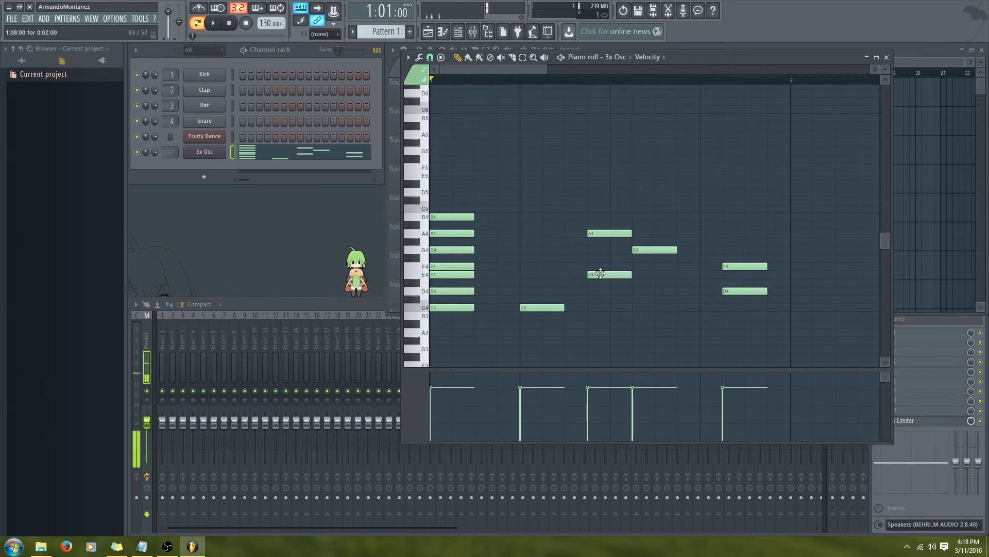
click(598, 290)
right_click(598, 276)
right_click(598, 291)
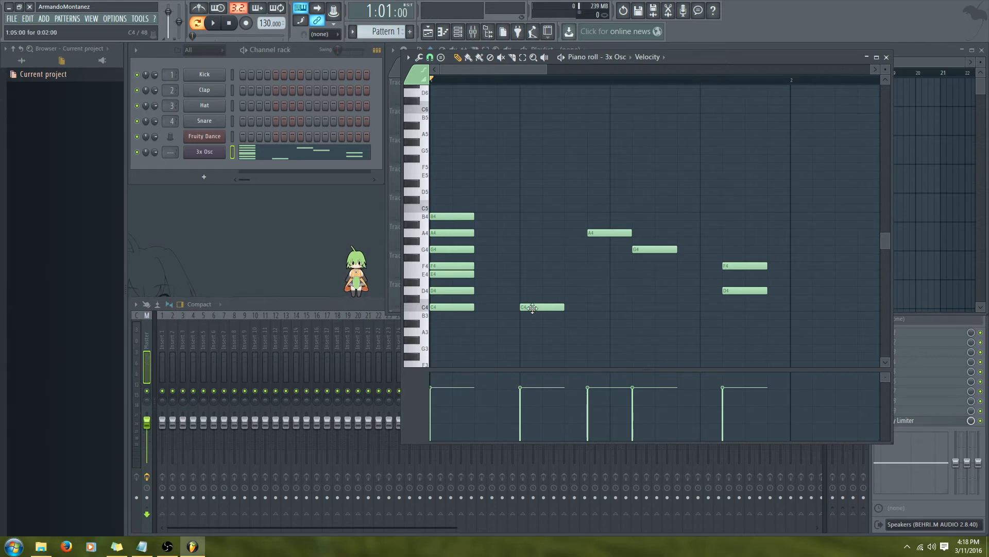
Audition the scattered A4, G4 and D4 notes to hear how they fit the C major scale.
click(596, 231)
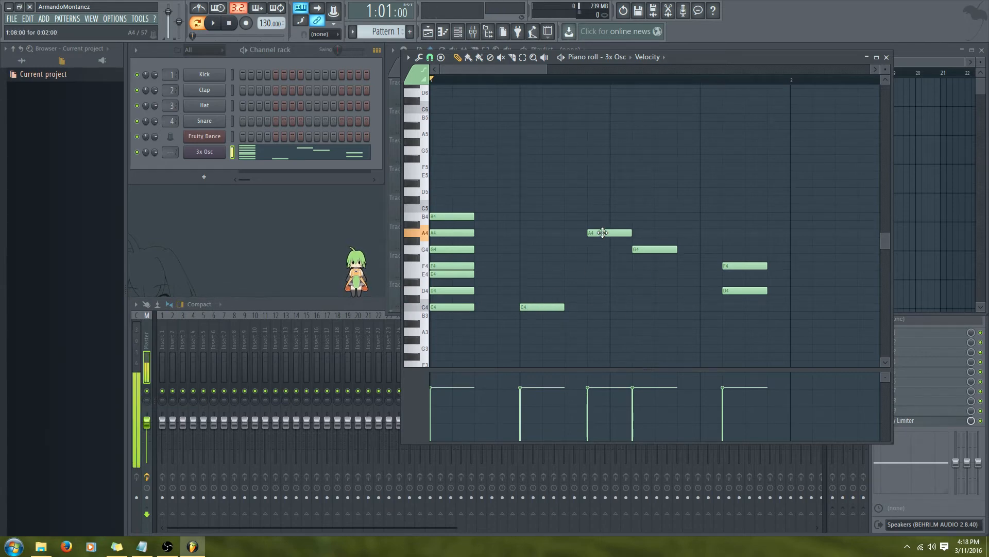
click(653, 242)
right_click(665, 241)
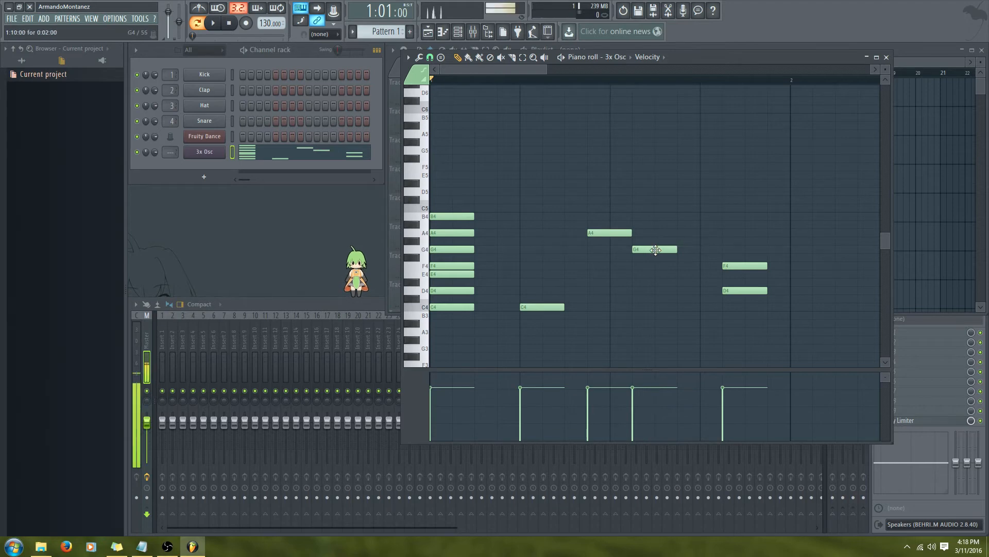
click(736, 291)
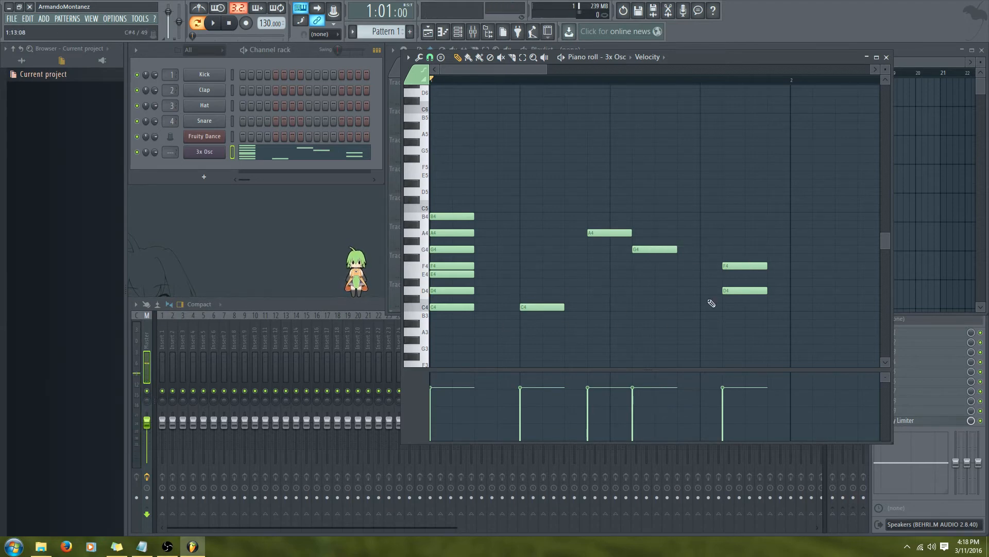
Delete the remaining scattered D4, F4, G4, A4 and C4 notes beside the stacked scale.
right_click(745, 291)
right_click(745, 266)
right_click(654, 250)
right_click(609, 233)
right_click(542, 307)
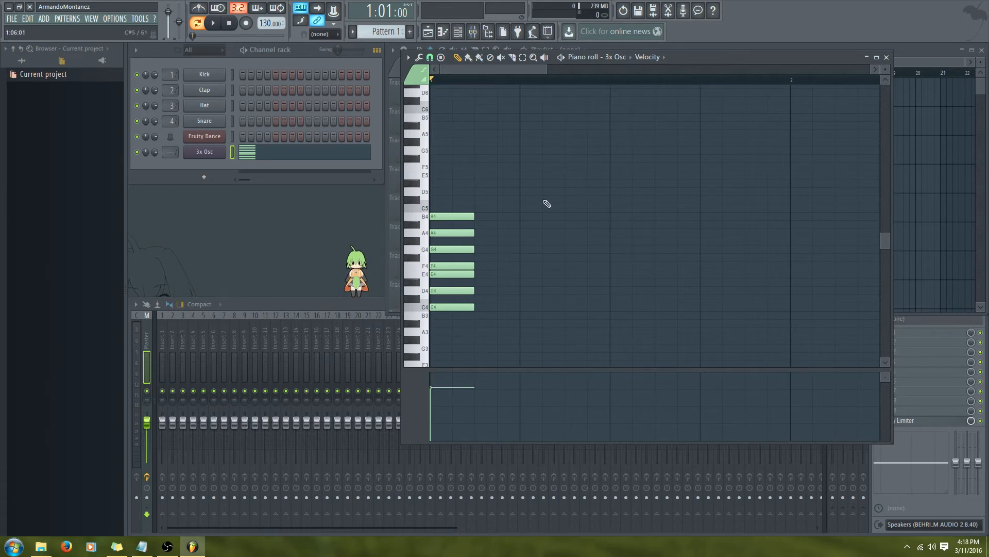
Select all seven stacked scale notes and highlight the "Major scale:" heading in the Notepad notes.
drag(561, 181, 458, 332)
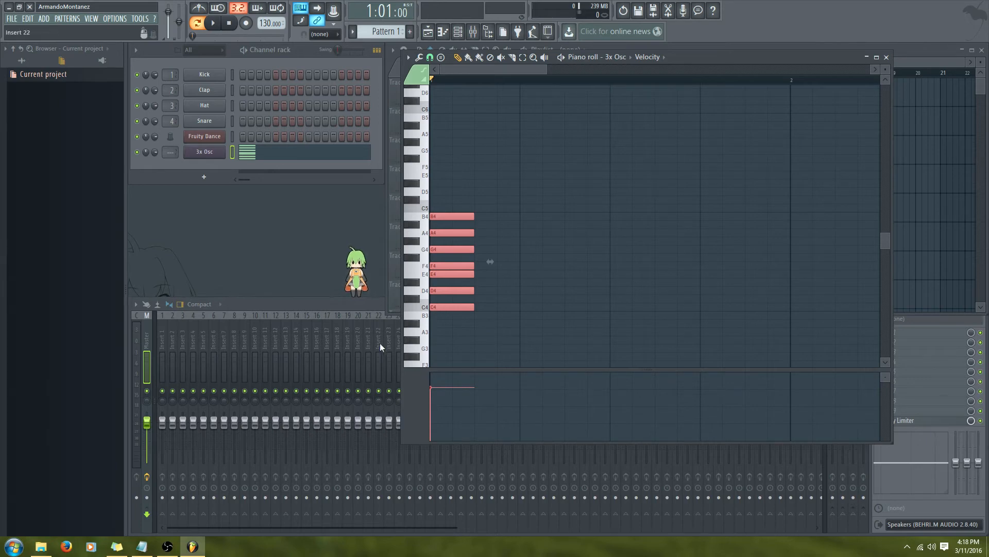
right_click(142, 546)
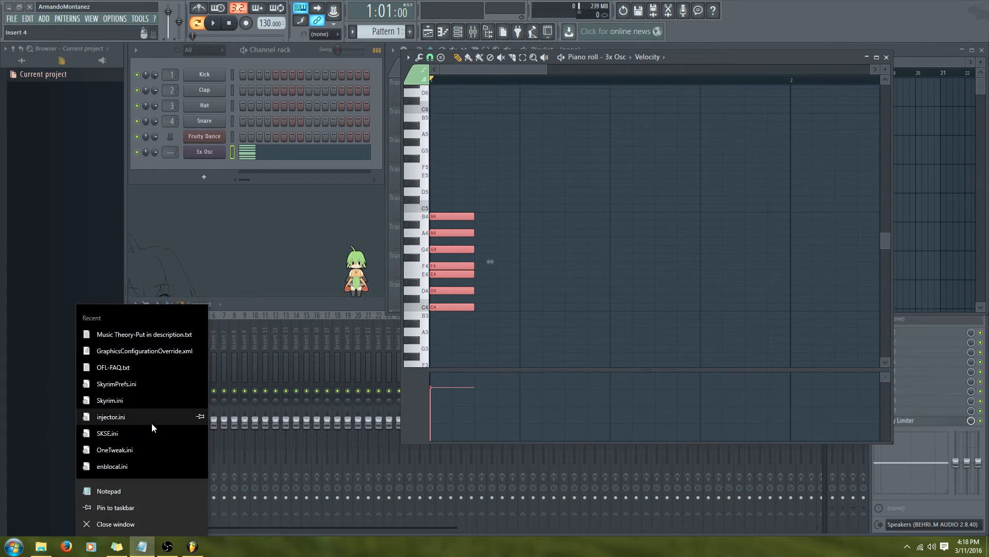
click(142, 547)
click(144, 499)
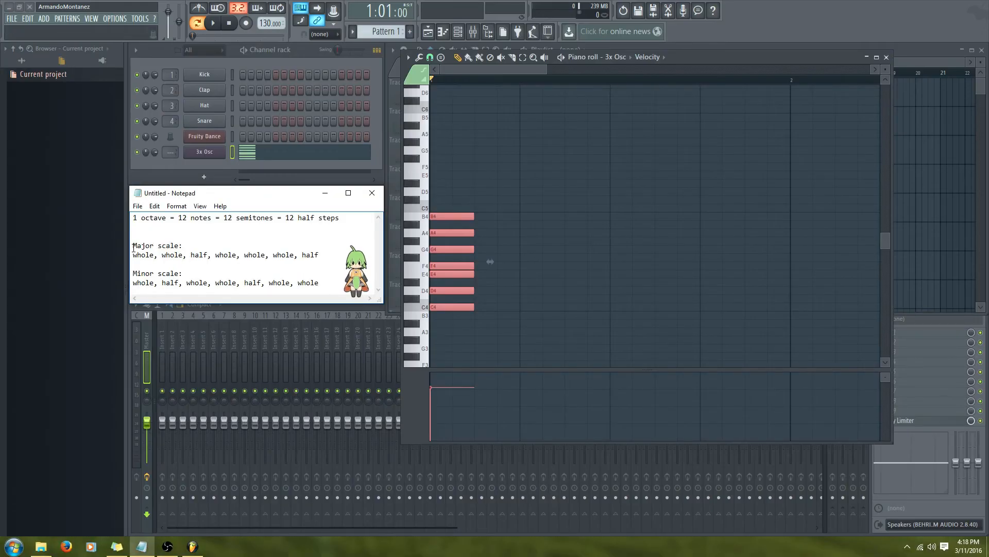
drag(132, 245, 179, 245)
click(670, 75)
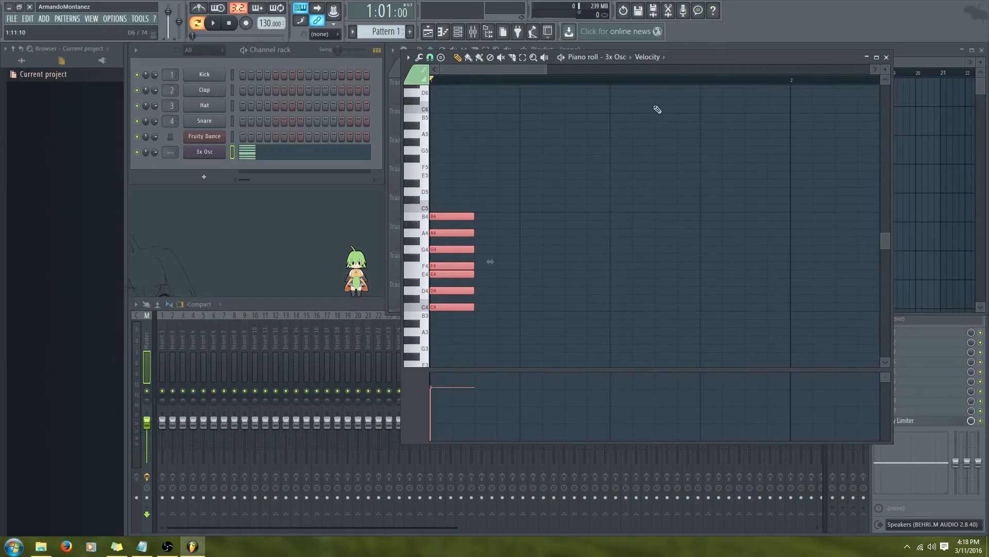
Transpose the selected major scale so its root moves to G4, E3, two octaves up to E5, G4, D#4 and back to C4.
drag(440, 307, 439, 209)
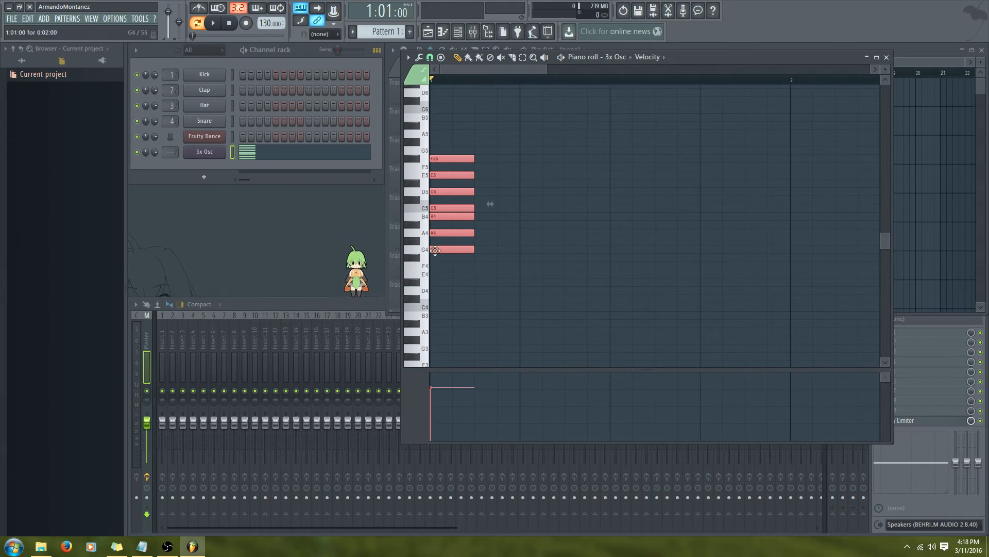
drag(445, 250, 439, 359)
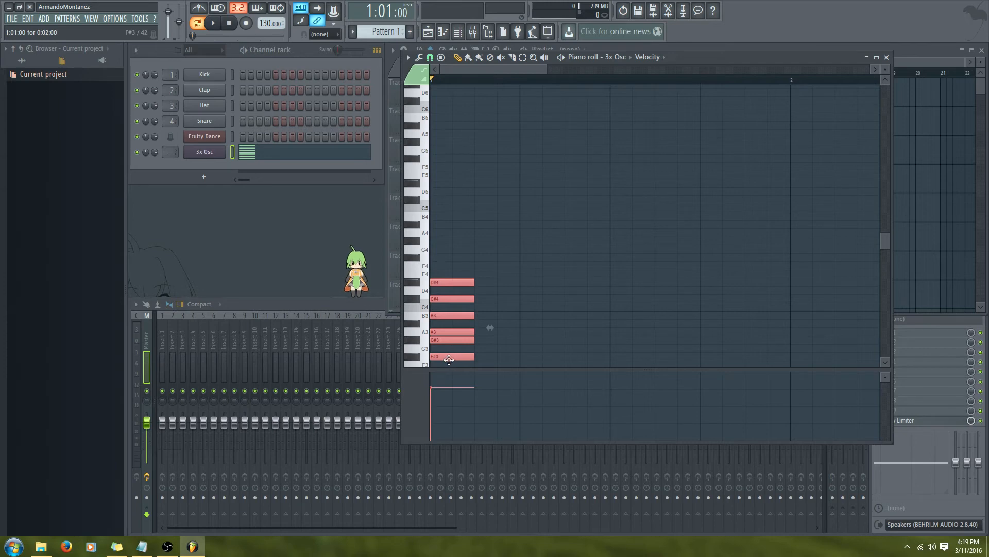
key(ctrl+Up)
key(ctrl+Up)
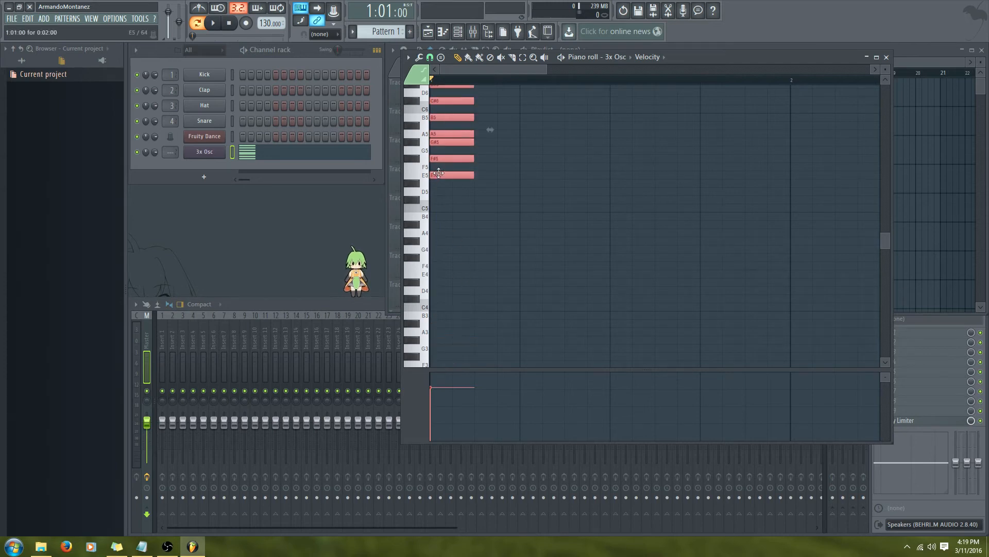
drag(455, 175, 456, 251)
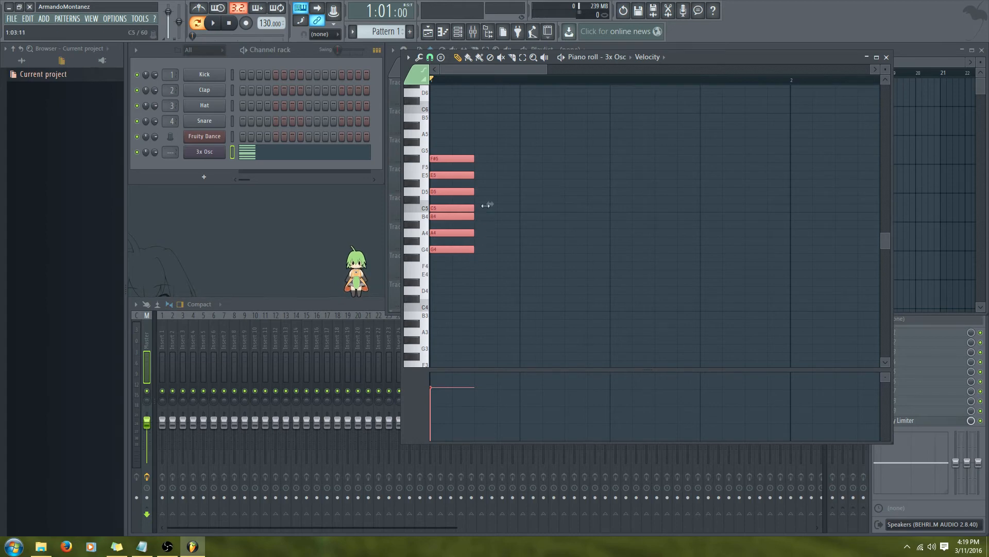
drag(444, 249, 431, 290)
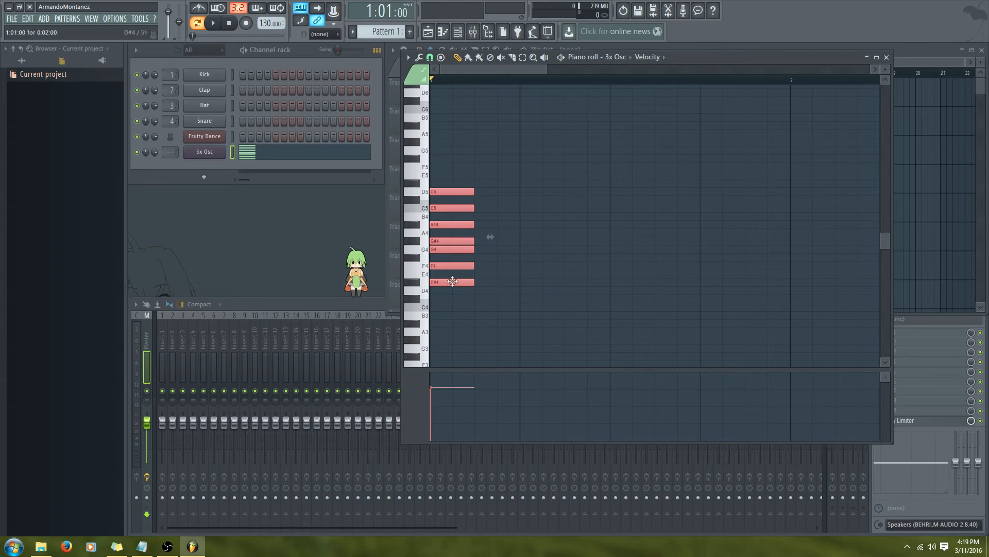
drag(453, 282, 452, 309)
Clear the transposed scale, then stack C4, D4 and E4 at the bar's start and remove the stray F#4 note.
right_click(453, 308)
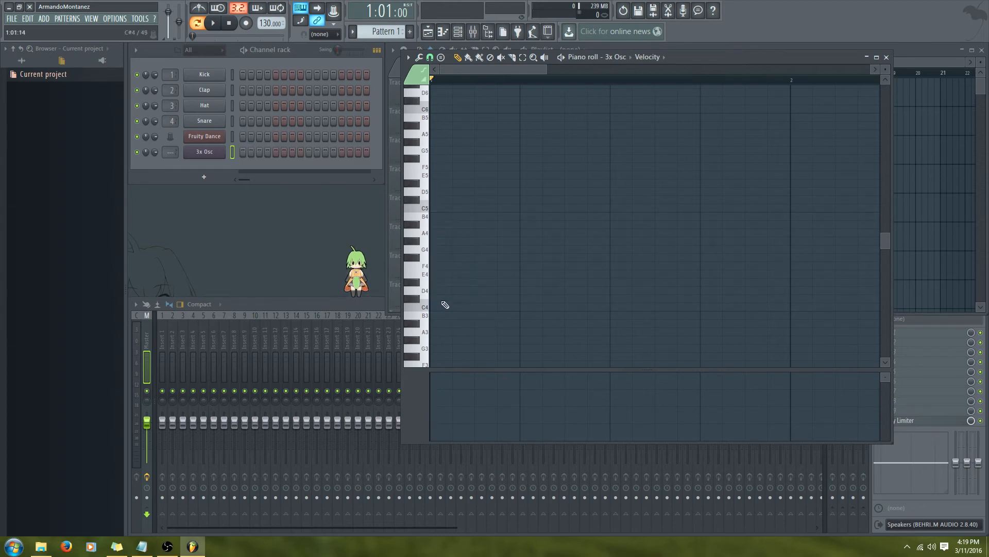
click(438, 307)
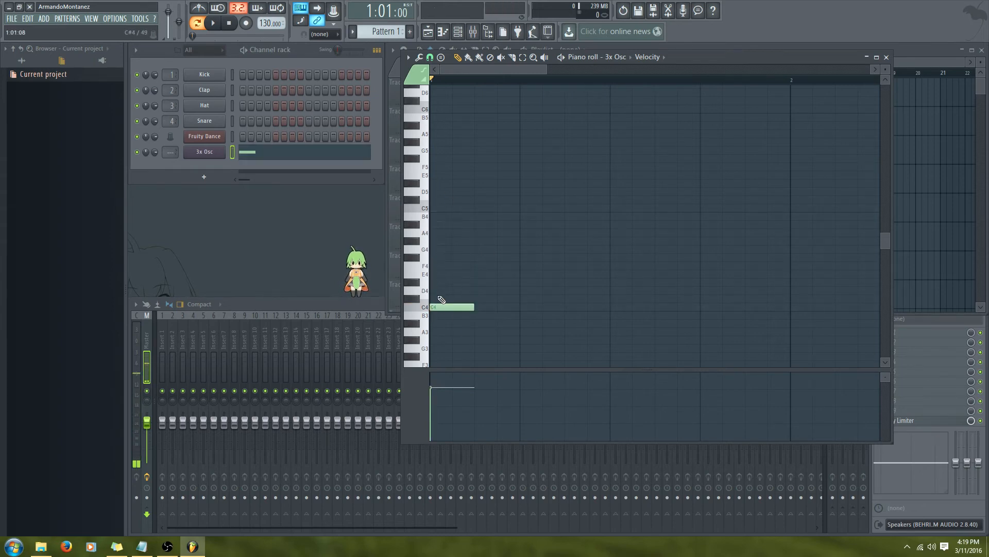
click(436, 291)
click(434, 274)
click(434, 258)
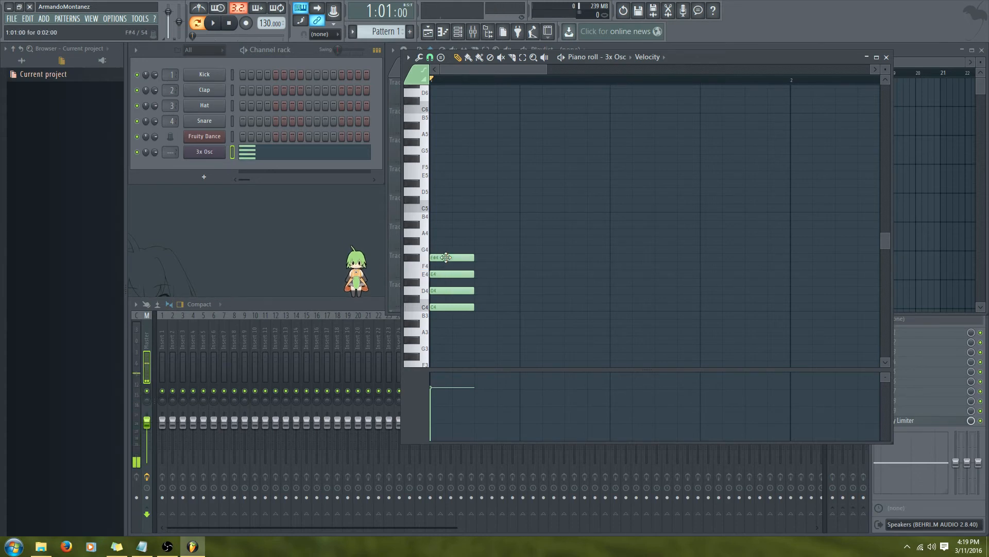
right_click(445, 257)
Add F4, G4, A4, B4 and C5 to the stack to complete the C major scale up to the octave.
click(437, 272)
click(438, 266)
click(437, 249)
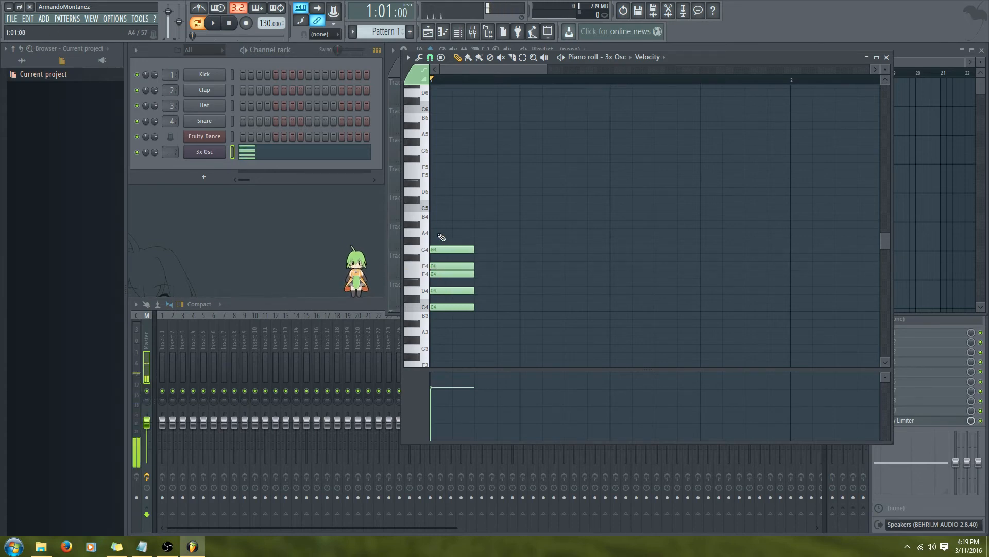
click(436, 233)
click(435, 216)
click(436, 208)
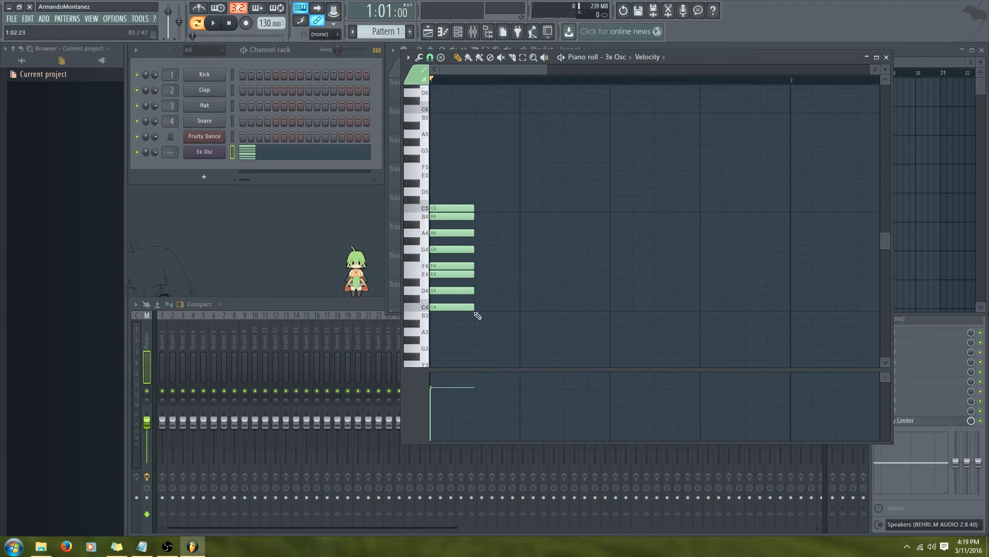
Transpose the whole stacked major scale so its root sits on F4, then delete all of its notes.
drag(496, 316, 426, 266)
key(ctrl+a)
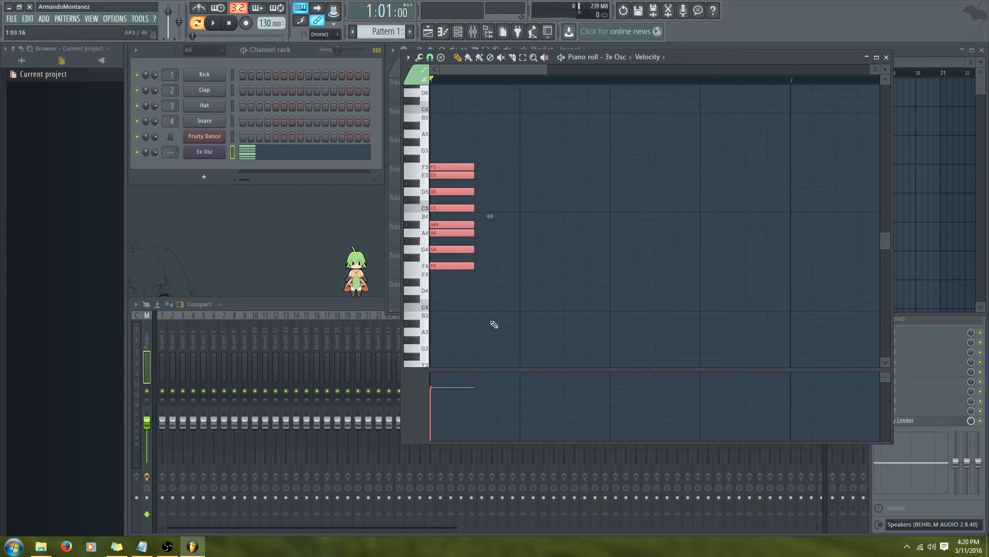
key(Delete)
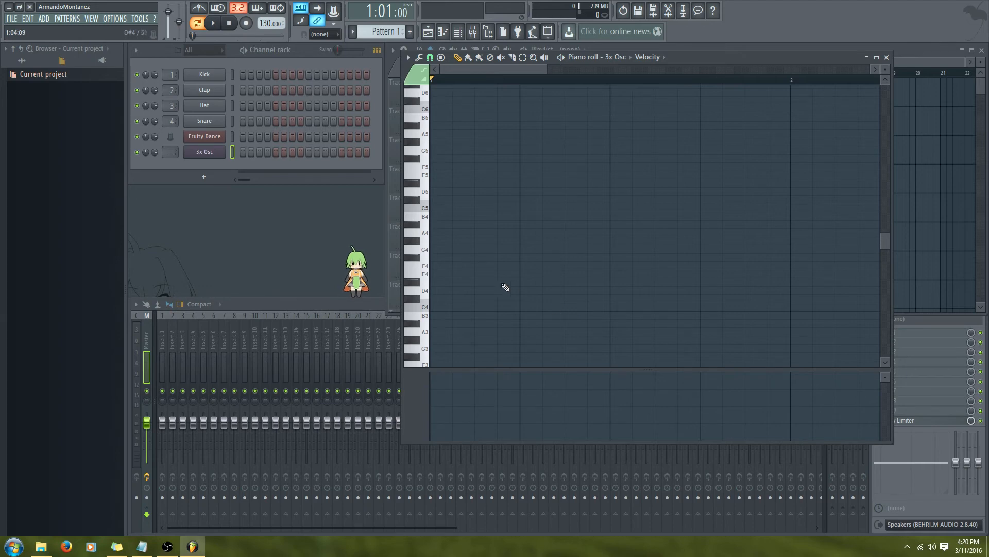
Show the minor scale pattern in the Notepad notes, then start the C minor scale with C4, D4 and D#4.
click(142, 546)
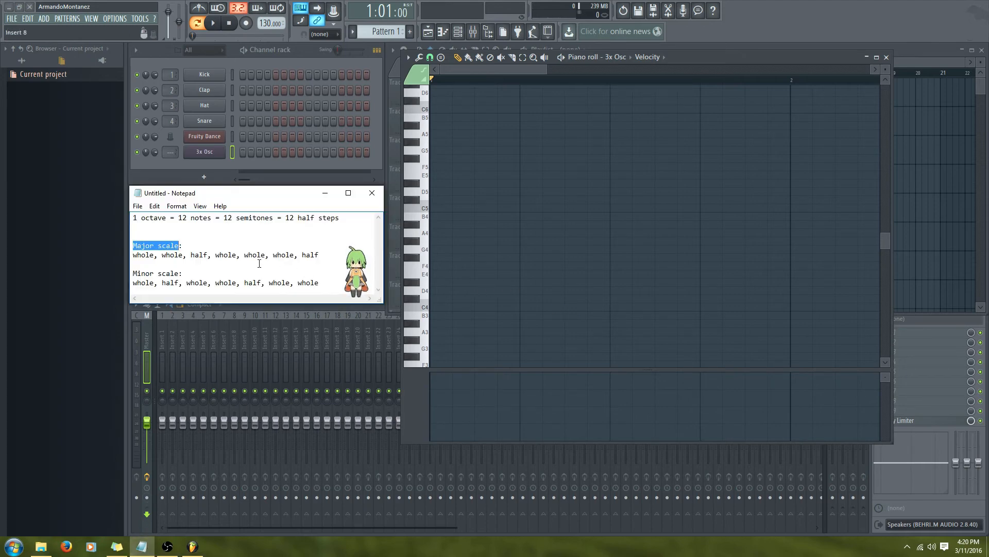
click(142, 282)
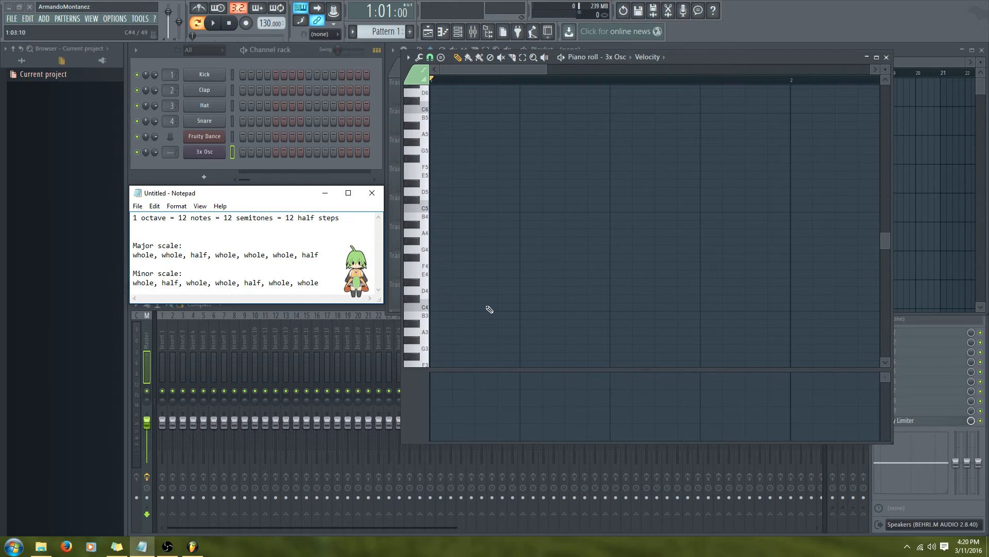
click(438, 307)
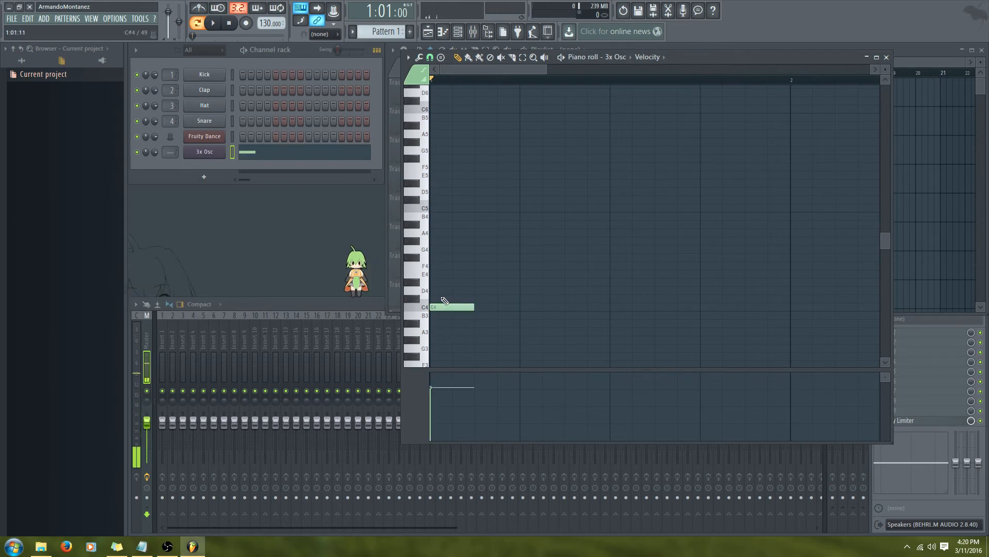
click(440, 290)
click(438, 283)
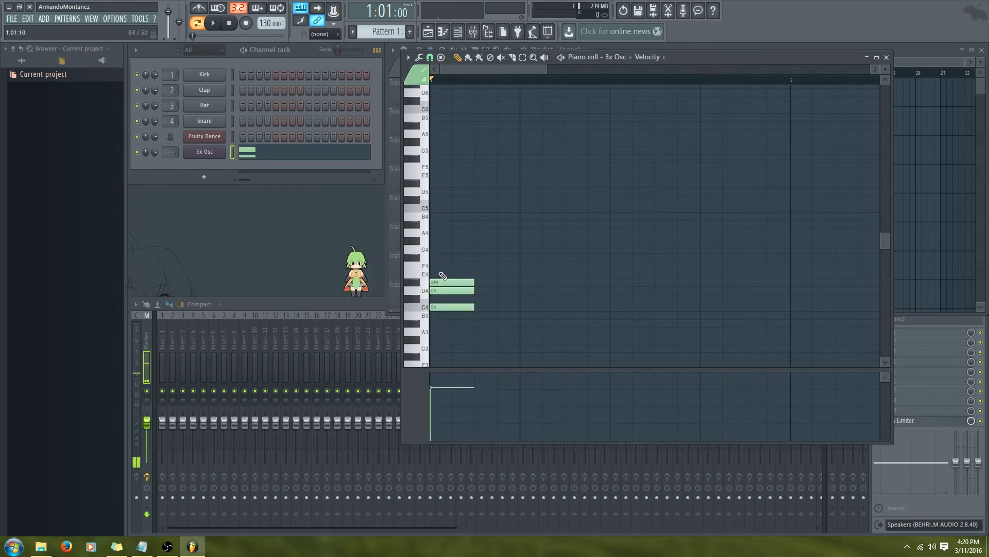
Complete the C minor scale with F4, G4, G#4 and A#4, removing the extra C5 note.
click(439, 266)
click(441, 250)
click(440, 241)
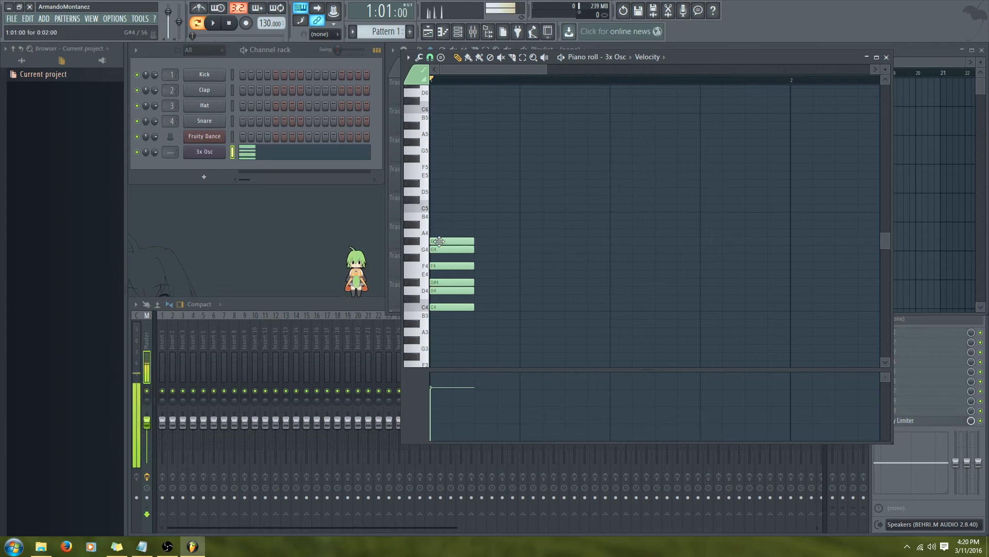
click(442, 224)
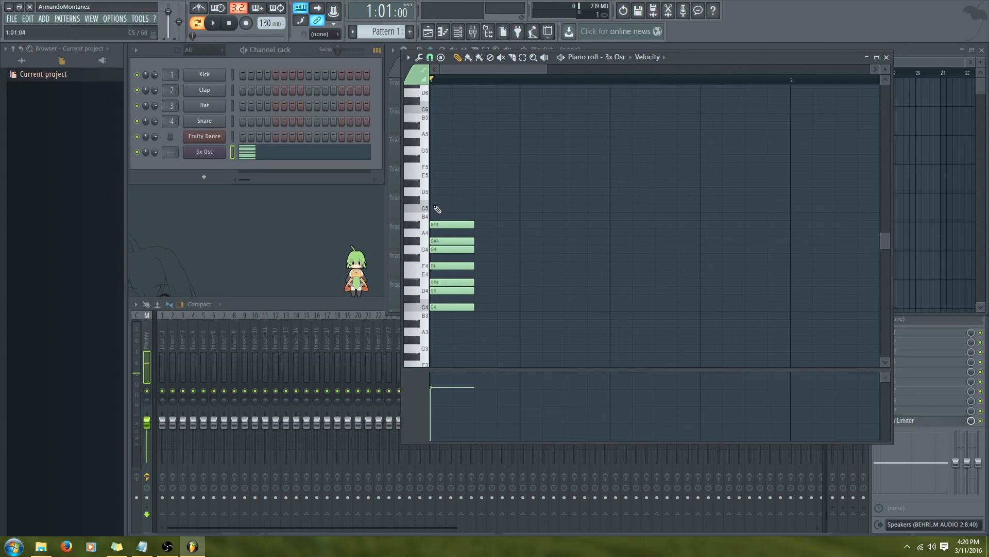
click(436, 208)
right_click(462, 208)
Transpose the seven minor scale notes down so the root sits on G#3, then delete them all.
drag(519, 357, 458, 217)
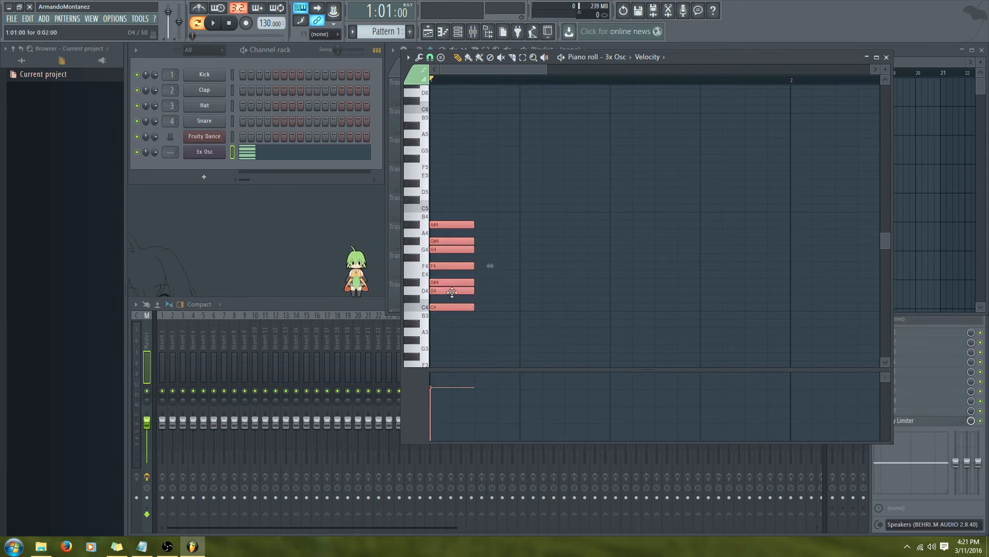
mouse_move(452, 292)
mouse_down()
mouse_move(454, 193)
mouse_move(448, 295)
mouse_up()
click(454, 267)
right_click(490, 266)
key(ctrl+a)
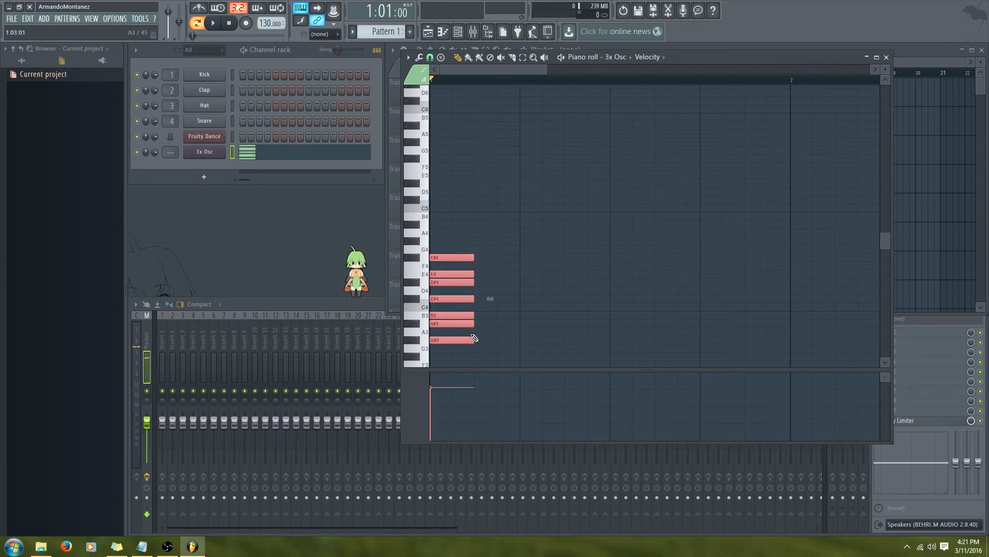
key(Delete)
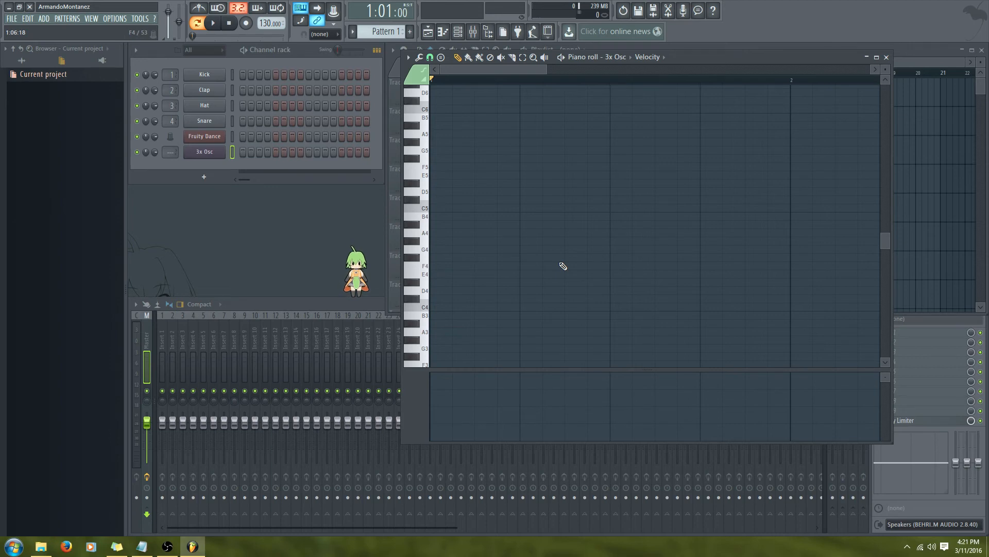
Stack C4, D4, E4, F4, G4, A4 and B4 at the bar's start as a C major scale.
click(435, 307)
click(438, 299)
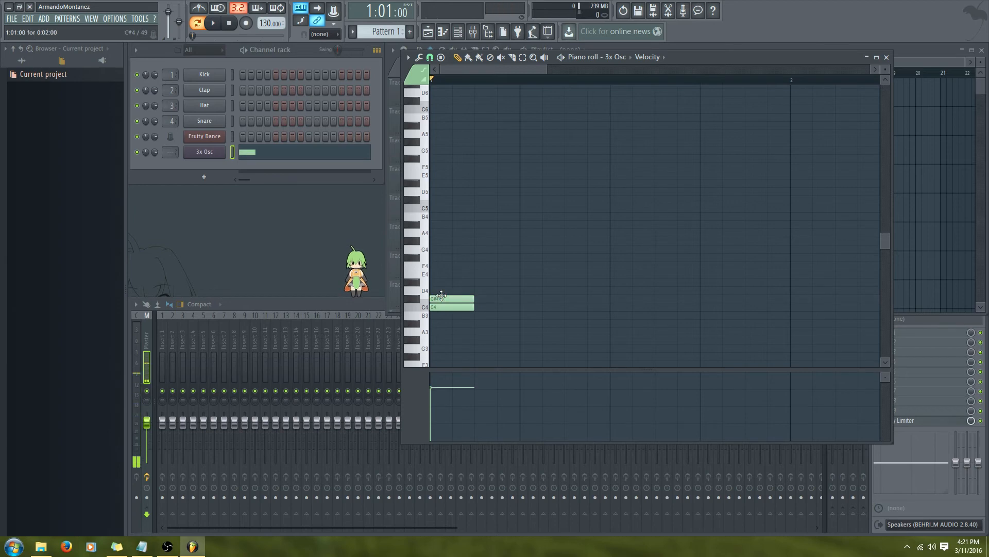
drag(441, 292, 440, 289)
click(438, 274)
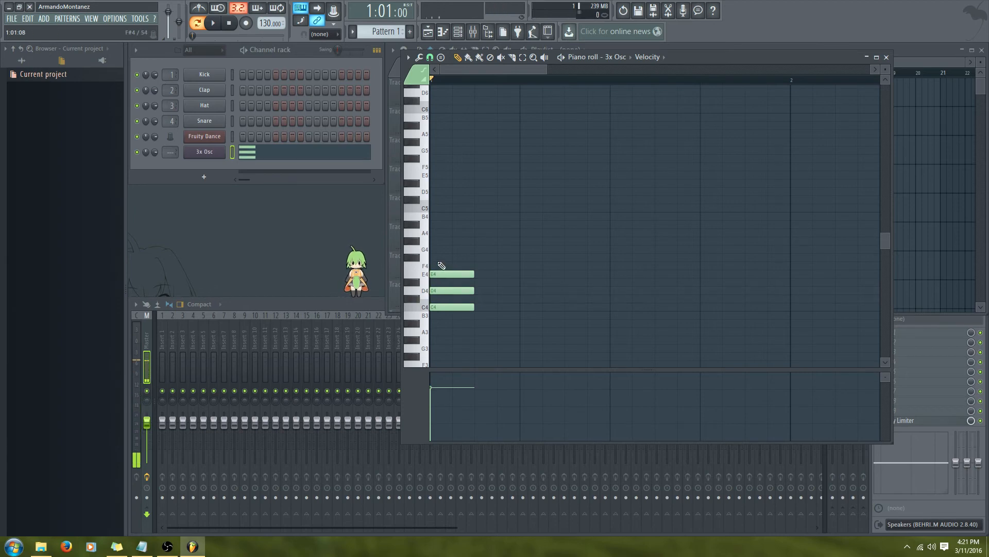
click(438, 266)
click(438, 249)
click(439, 233)
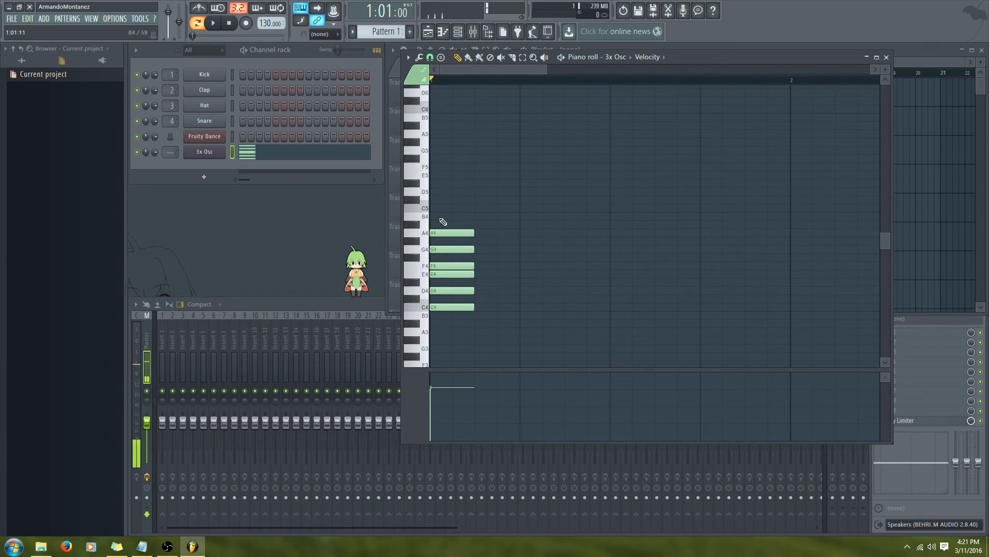
click(440, 217)
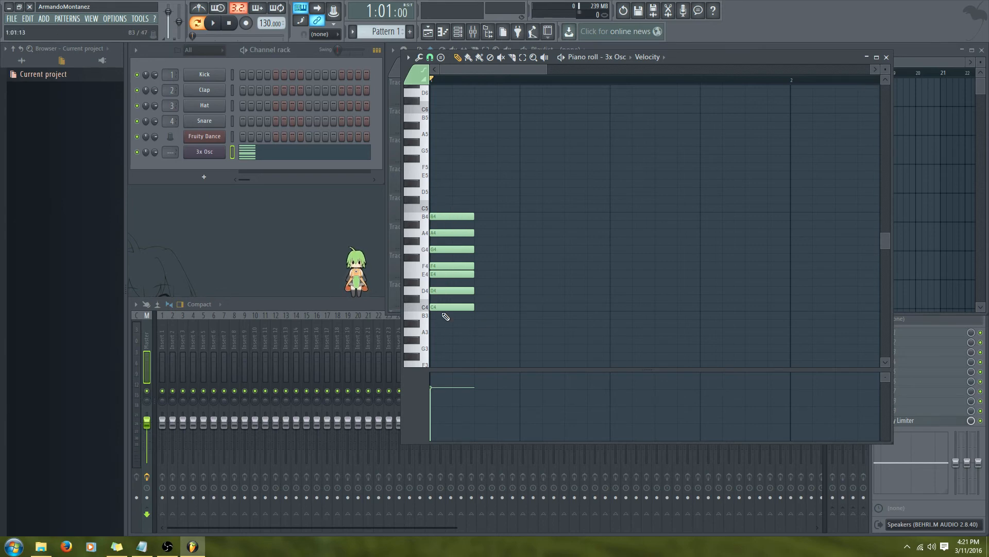
Clear the piano roll and rebuild the seven-note C major scale from C4 to B4 at the bar's start.
key(Delete)
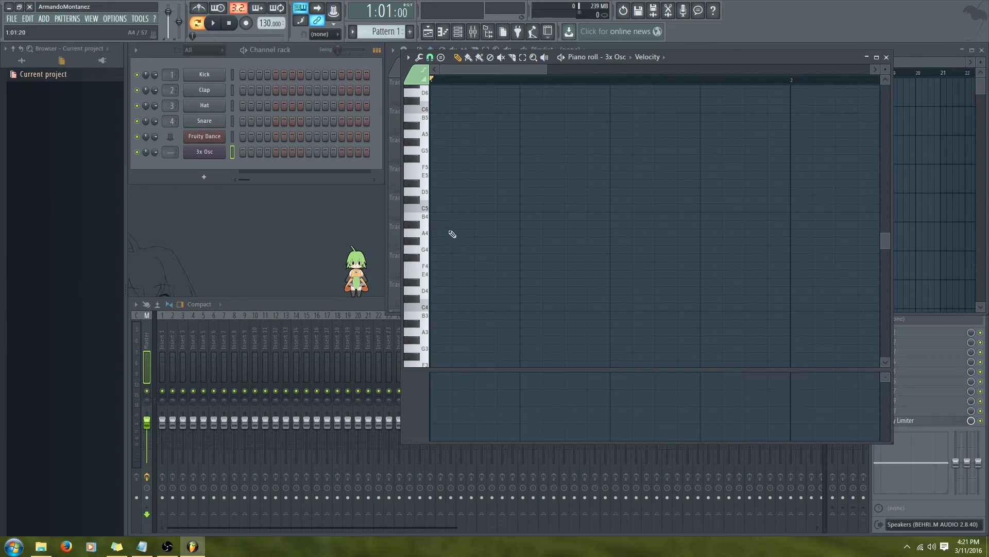
scroll(452, 234, up, 1)
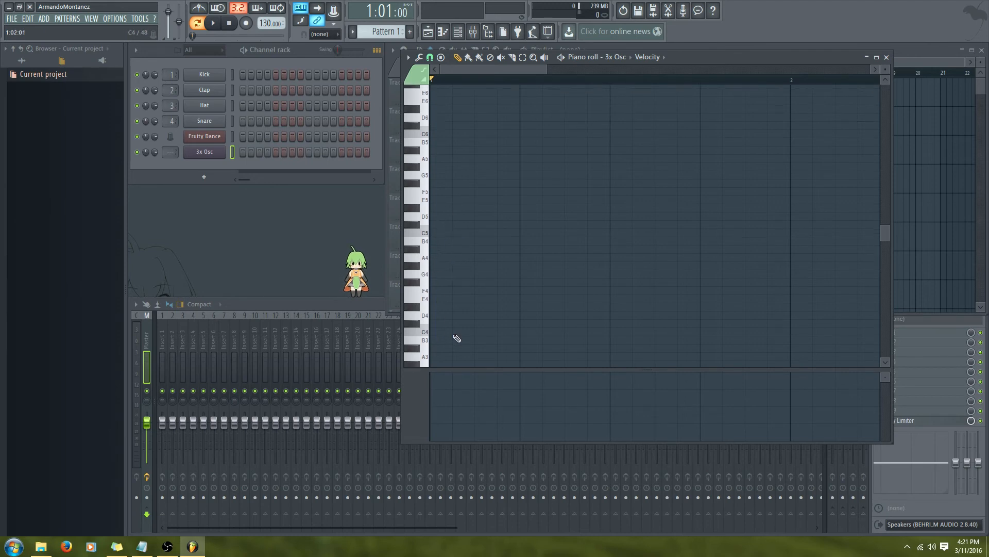
click(436, 332)
click(436, 316)
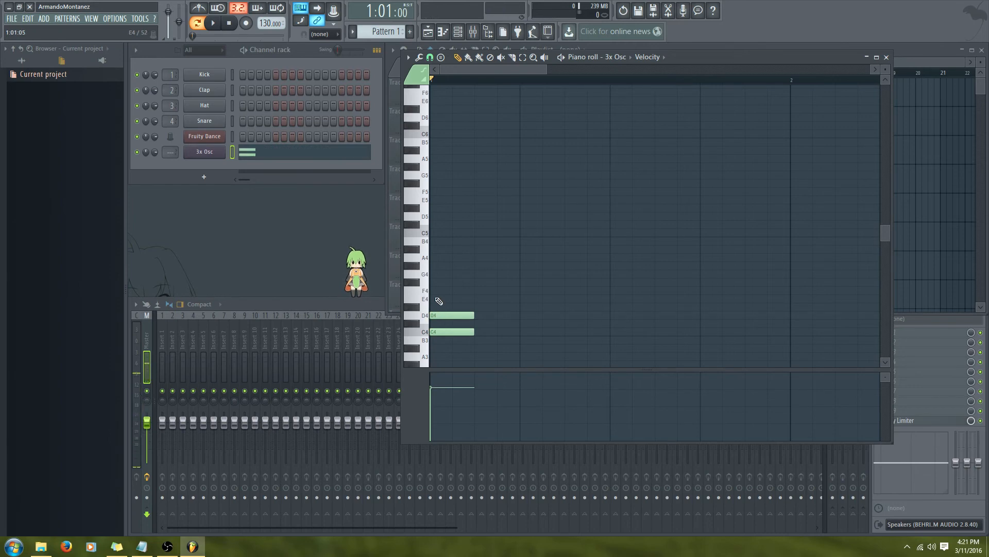
click(439, 300)
click(437, 289)
click(436, 274)
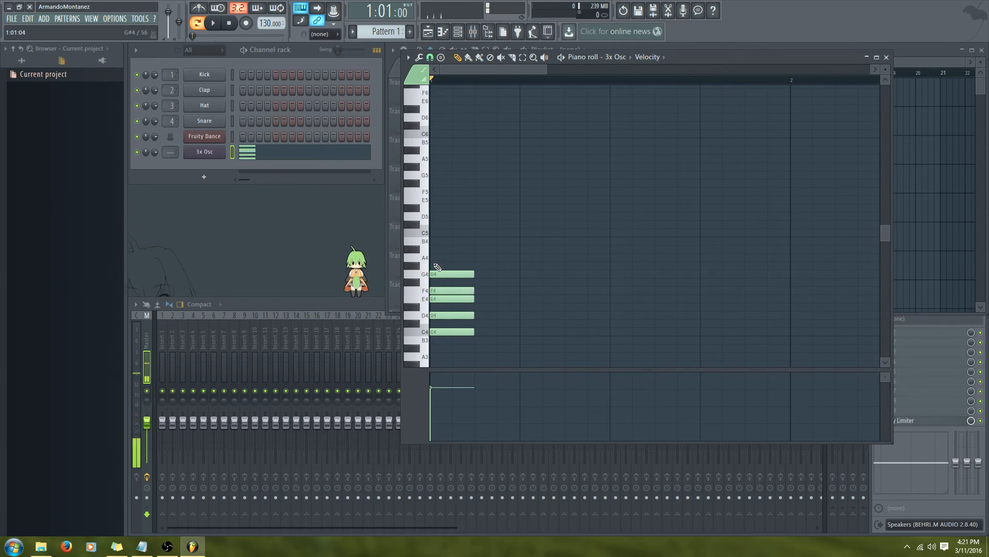
click(435, 257)
click(436, 241)
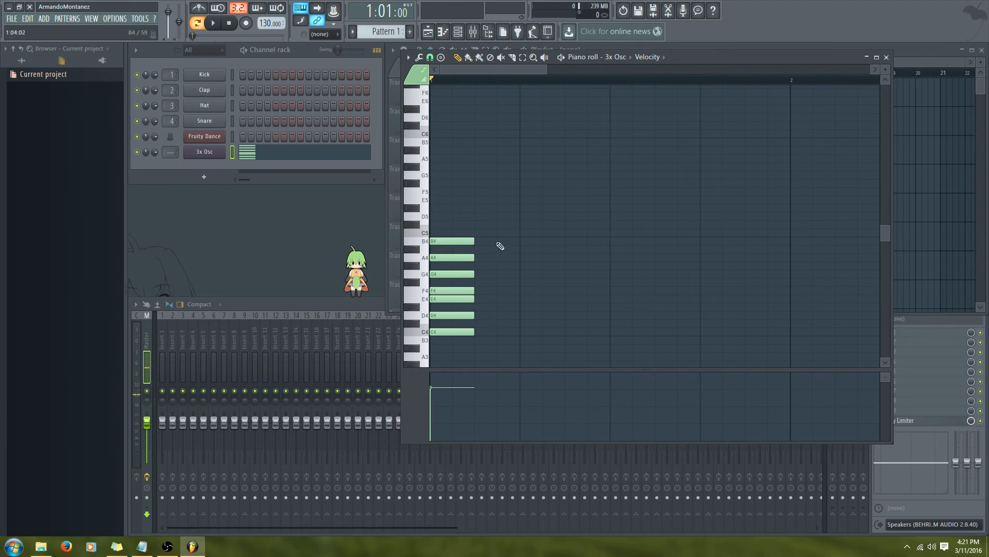
Stack A4, B4, C5, D5, E5, F5, G5 and A5 on the second beat as an A minor scale.
click(525, 257)
click(534, 241)
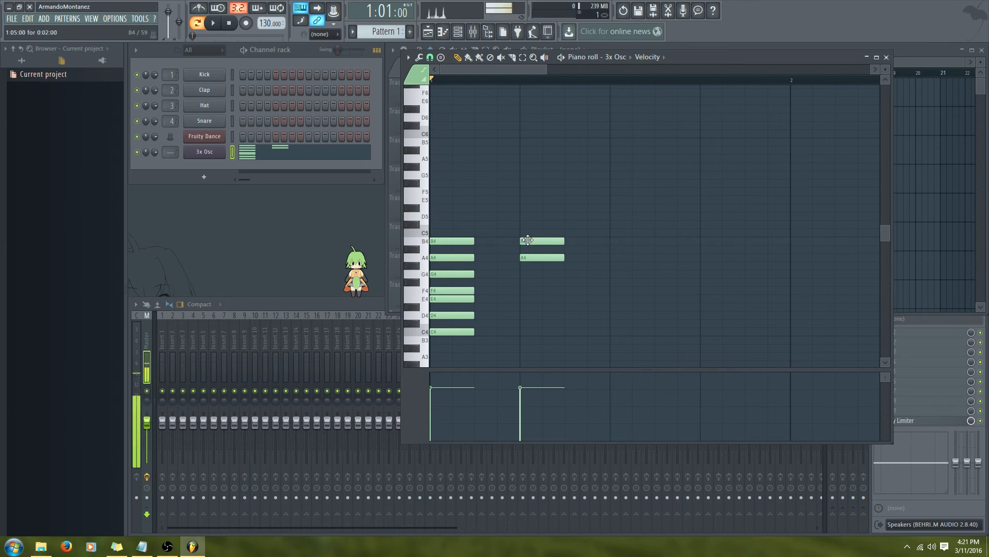
click(532, 232)
click(528, 216)
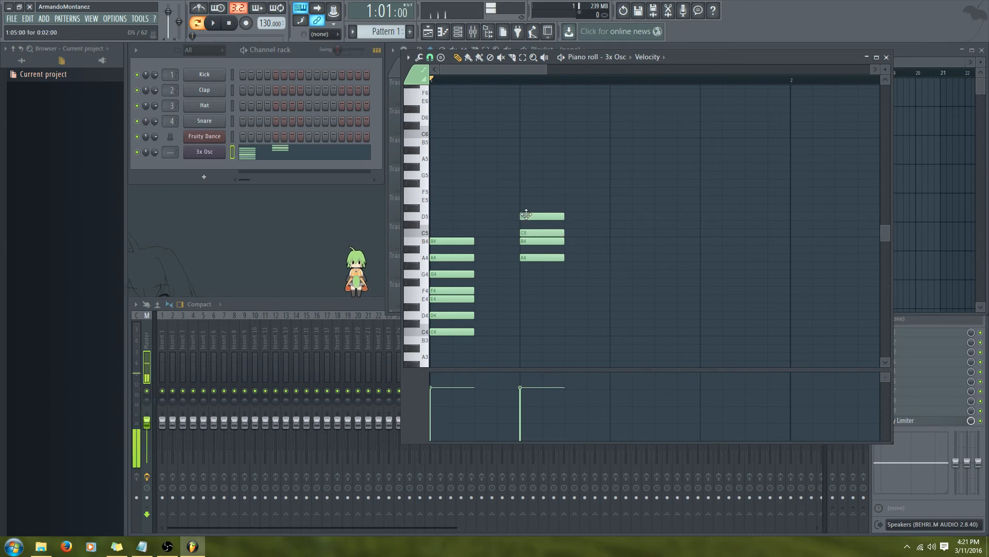
click(530, 200)
click(531, 192)
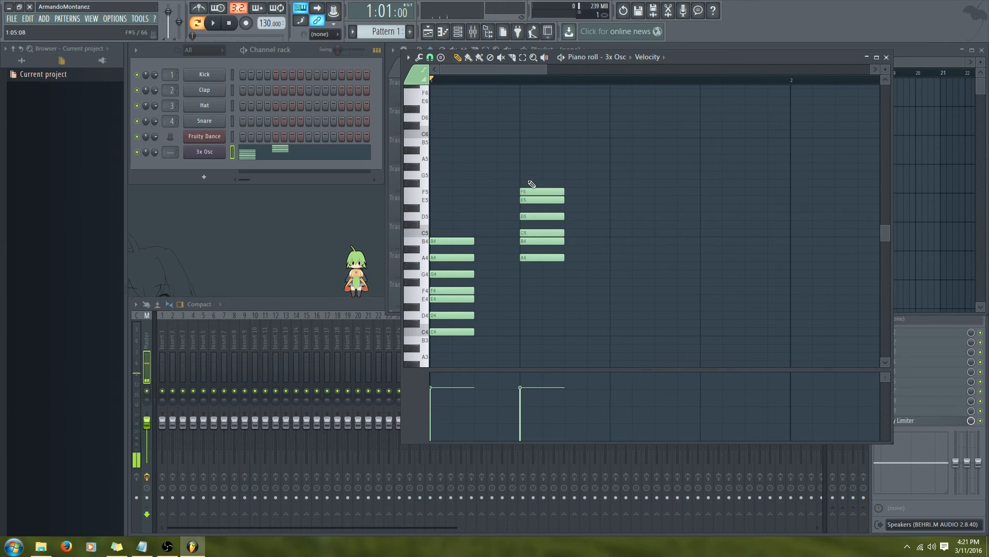
click(528, 175)
click(530, 159)
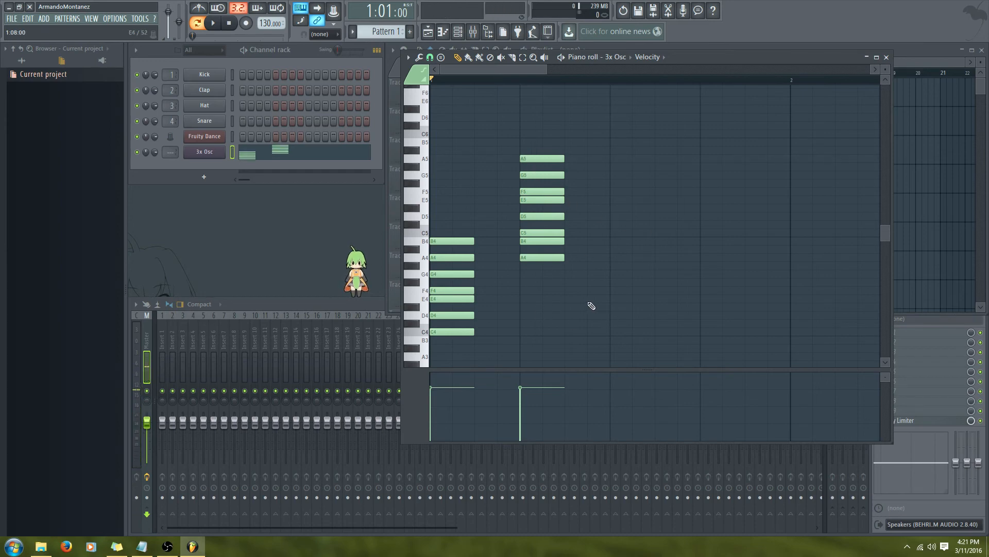
Delete the A5 note and move the remaining minor scale directly beside the C major scale with its root on C4.
drag(587, 314, 546, 260)
right_click(619, 137)
right_click(555, 158)
drag(548, 175, 507, 239)
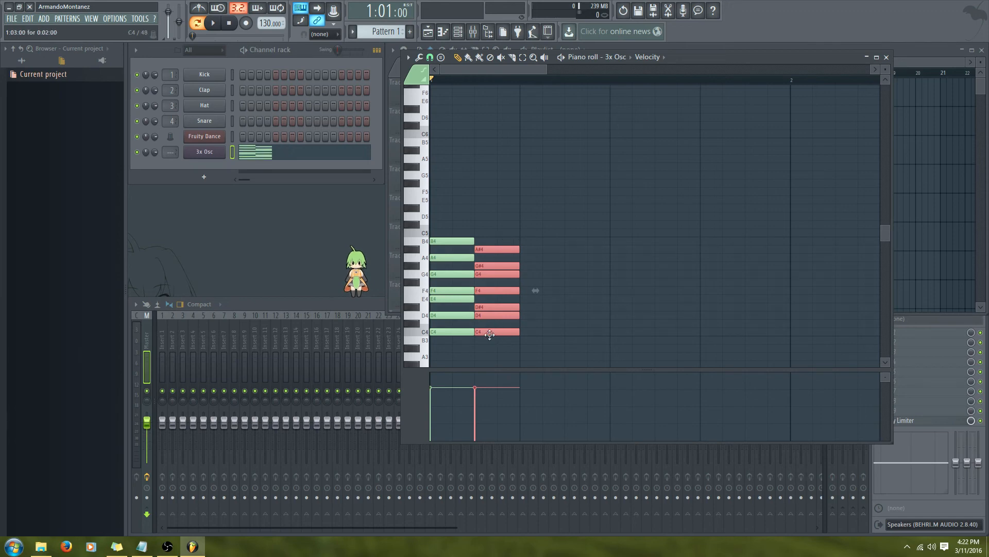
Transpose the minor scale down to an A3 root, then raise its A3 and B3 notes to A4 and B4.
mouse_move(488, 331)
mouse_down()
mouse_move(488, 249)
mouse_move(515, 204)
mouse_move(529, 261)
mouse_move(545, 259)
mouse_move(523, 251)
mouse_move(538, 247)
mouse_move(514, 325)
mouse_move(489, 332)
mouse_up()
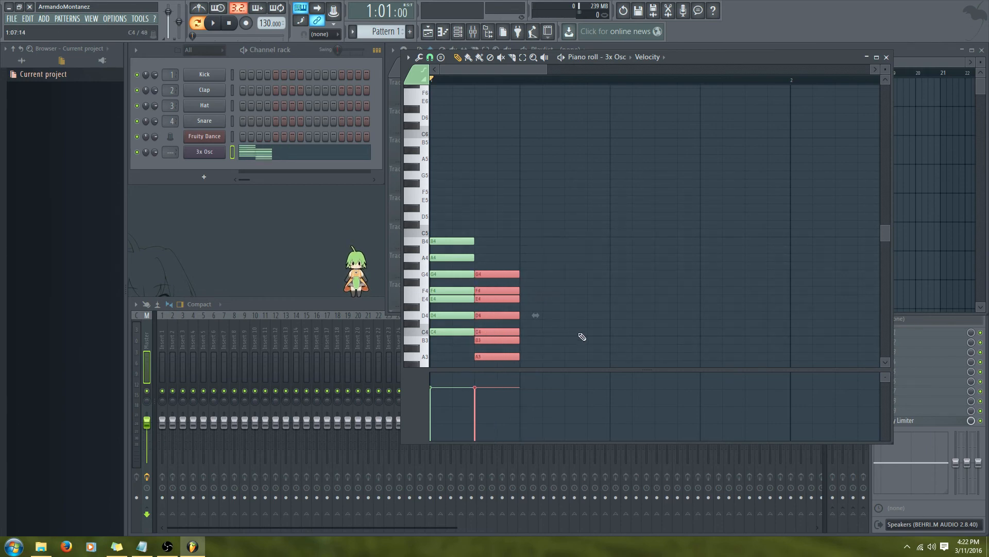
drag(546, 340, 478, 369)
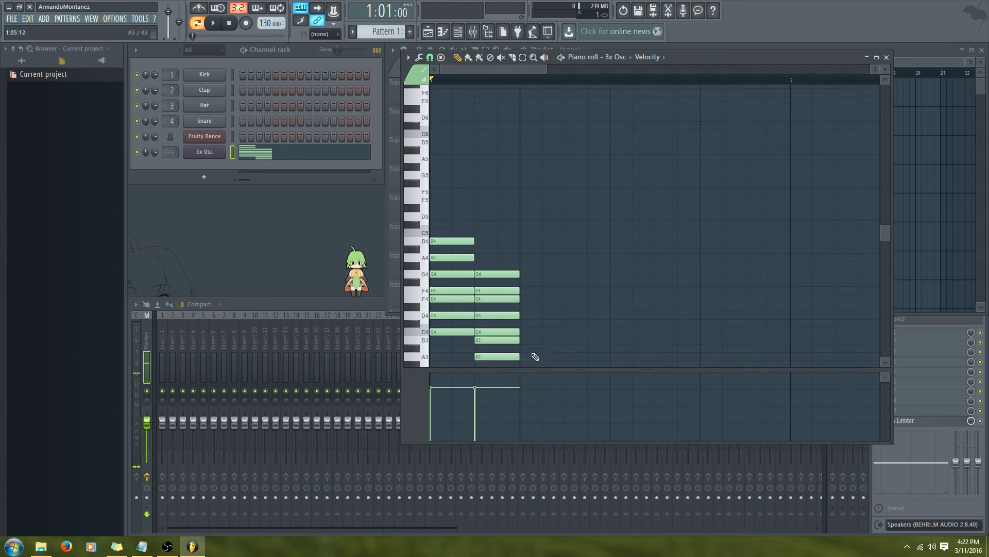
mouse_move(538, 329)
mouse_down()
mouse_move(507, 358)
mouse_move(508, 347)
mouse_move(503, 353)
mouse_move(491, 339)
mouse_move(485, 236)
mouse_up()
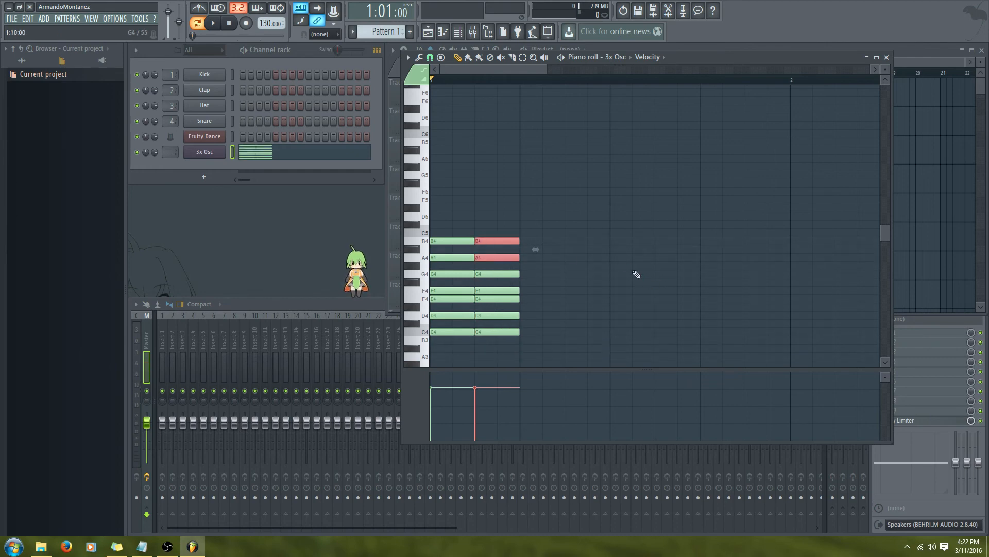
Undo the octave move of the two notes and transpose the whole minor scale back to a C4 root.
key(ctrl+z)
key(ctrl+z)
key(ctrl+z)
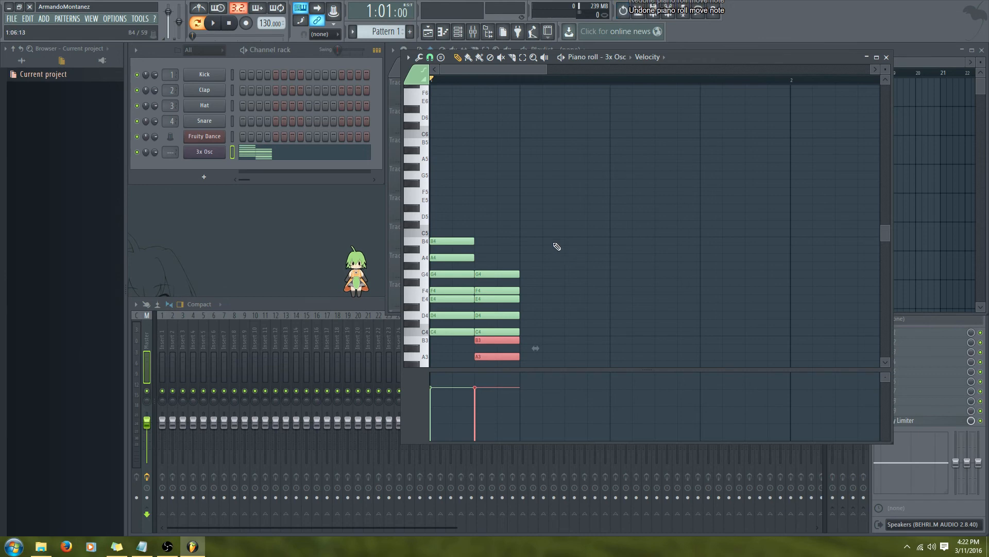
drag(556, 228, 499, 333)
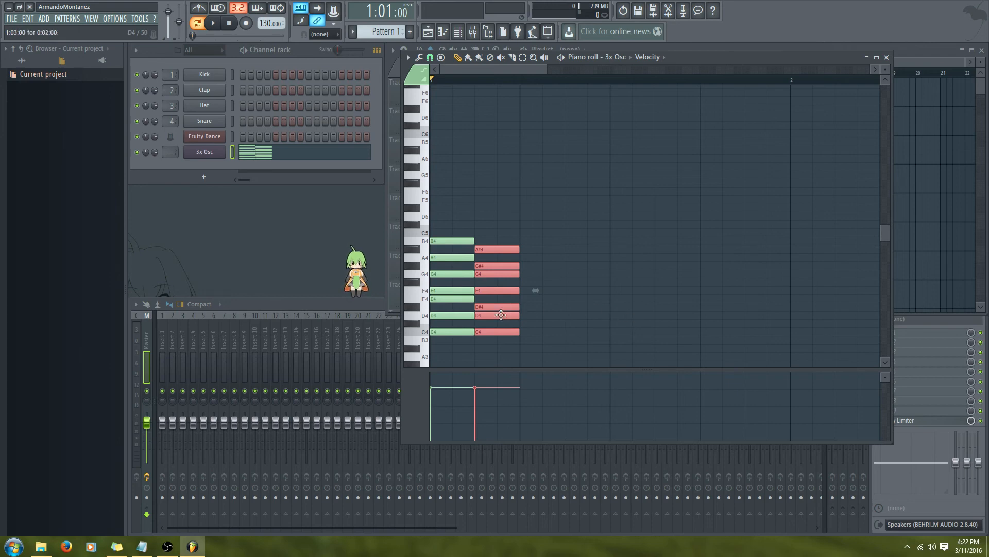
Replace the minor scale with A4, B4, C5, D5, E5, F5 and G5 notes stacked on the second beat.
drag(500, 332, 567, 334)
key(Delete)
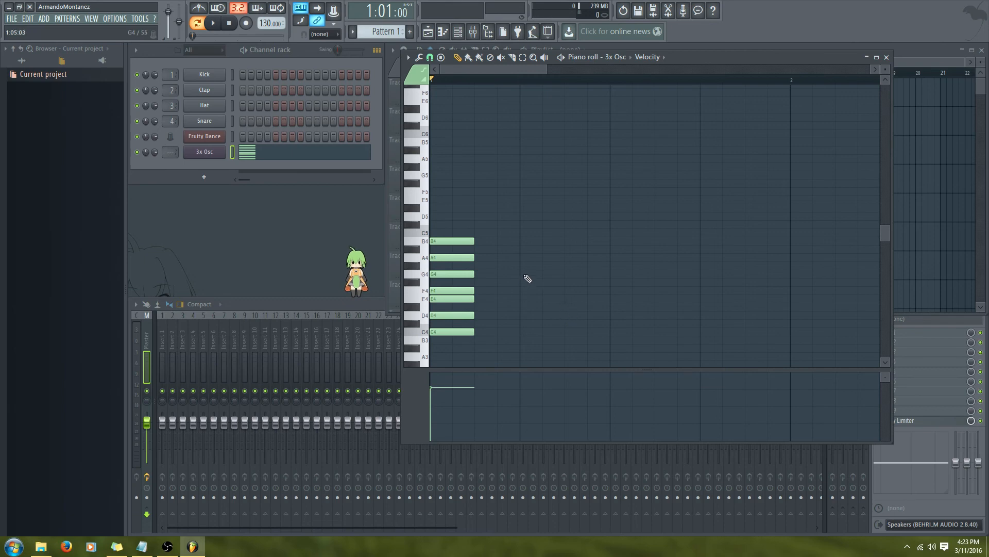
click(528, 257)
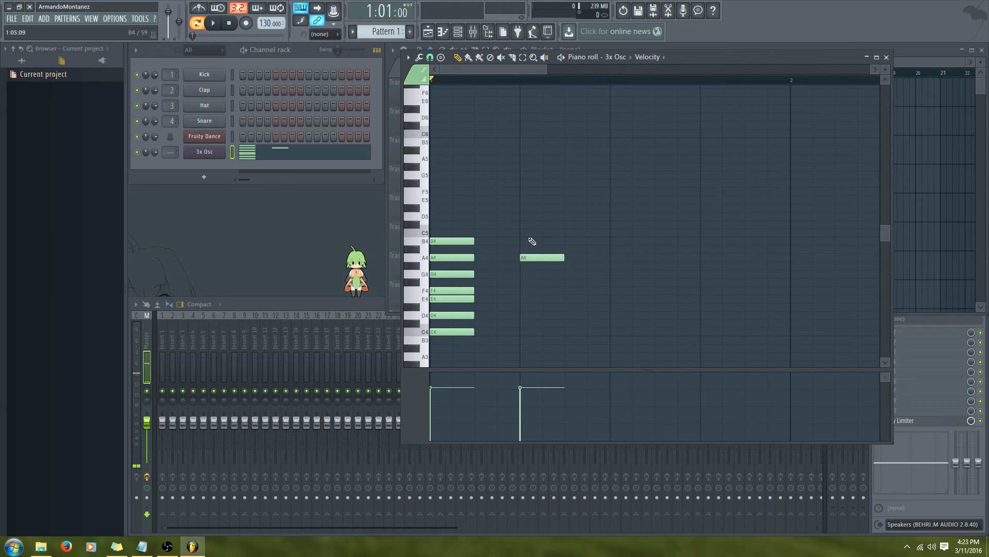
click(528, 241)
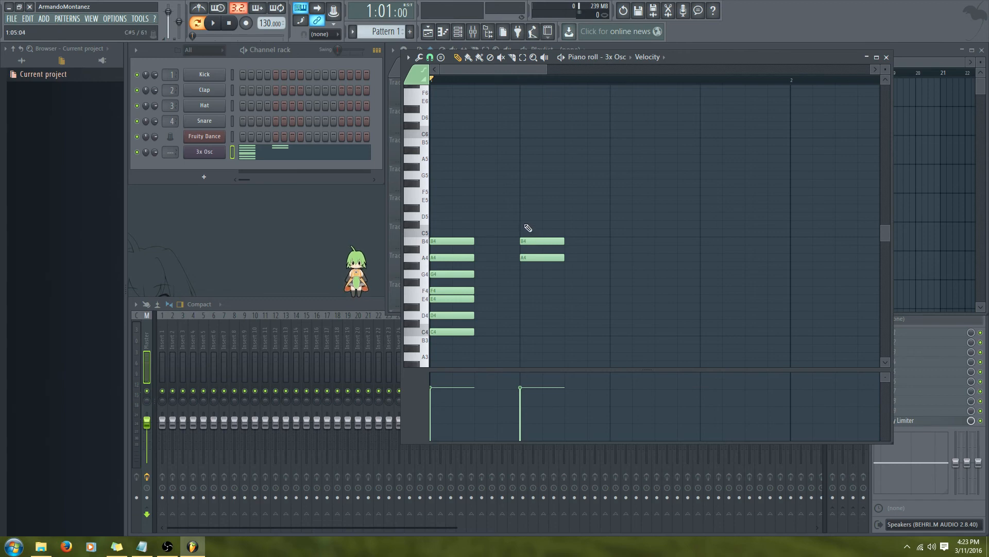
click(529, 233)
click(527, 217)
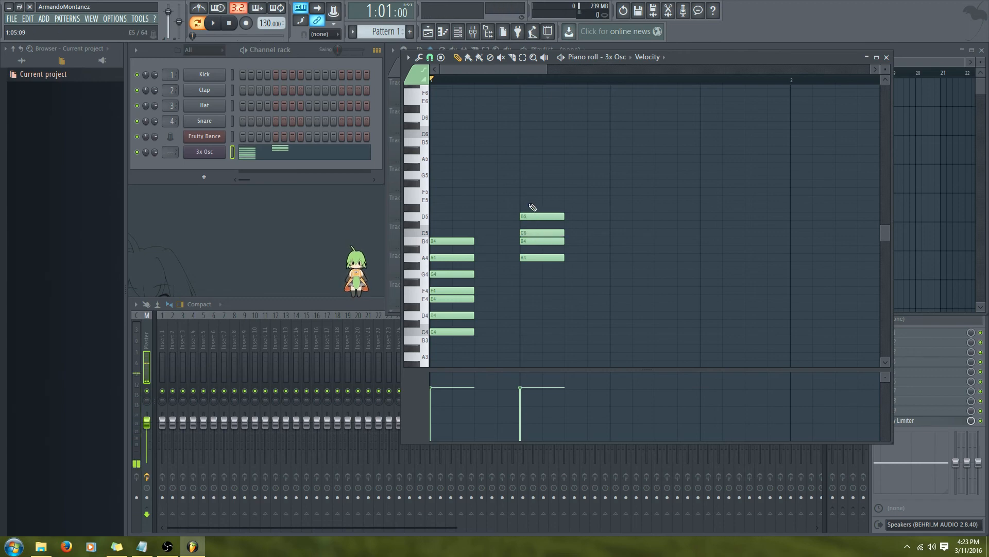
click(527, 200)
click(545, 191)
drag(554, 190, 531, 190)
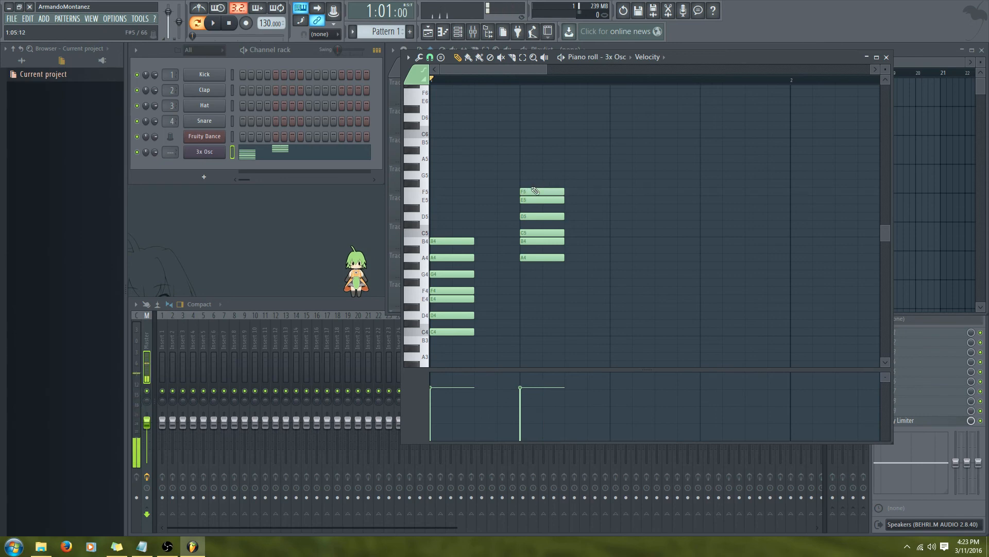
click(528, 176)
Move the new minor scale directly beside the C major scale with its root on C4, and bring up the Notepad scale formulas.
drag(616, 165, 496, 330)
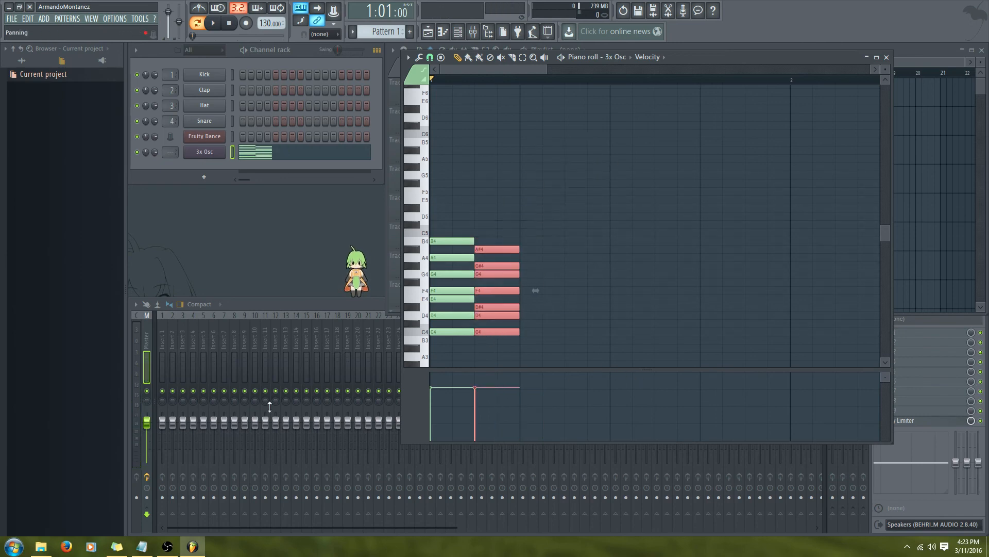
click(141, 546)
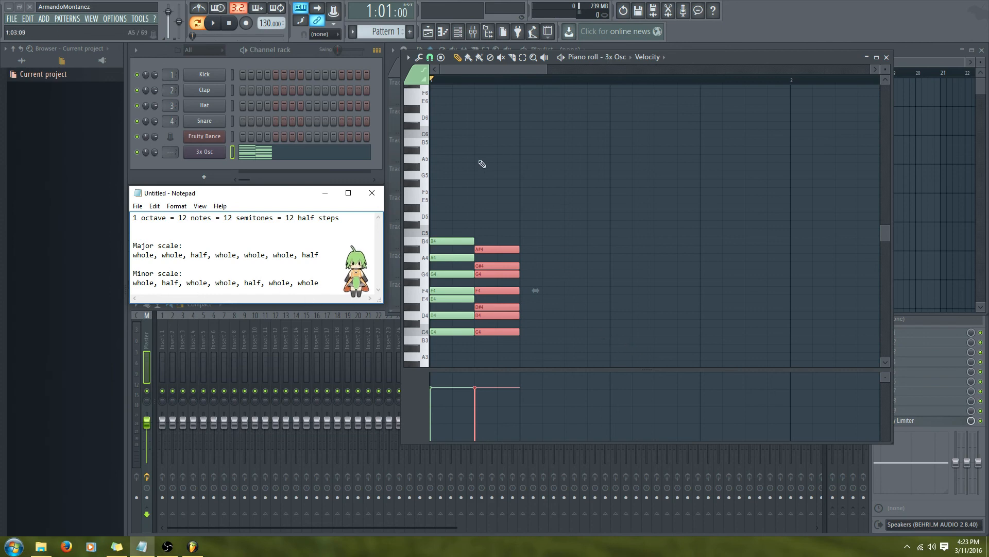
Delete the C major scale and move the minor scale to the start of the pattern with its root on F#4.
click(642, 177)
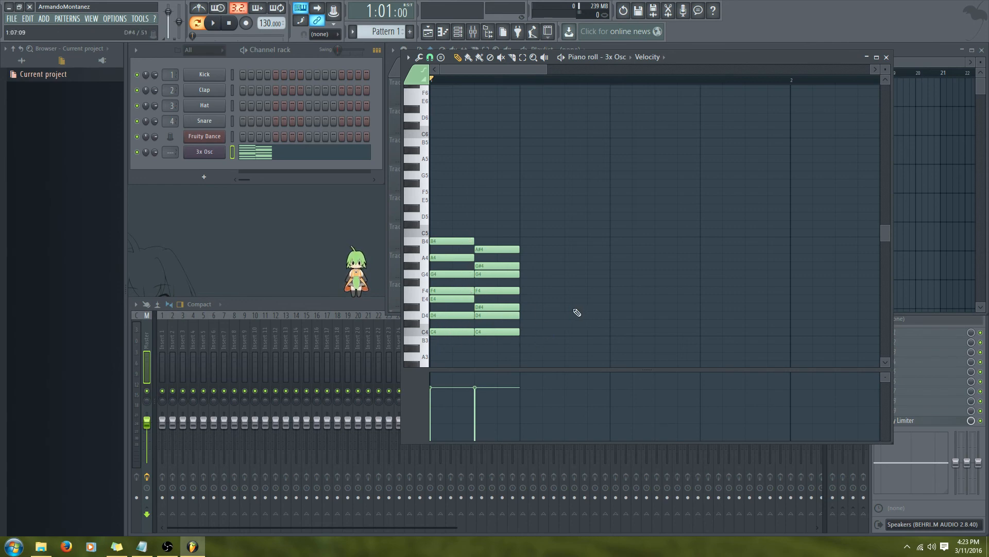
drag(447, 363, 467, 234)
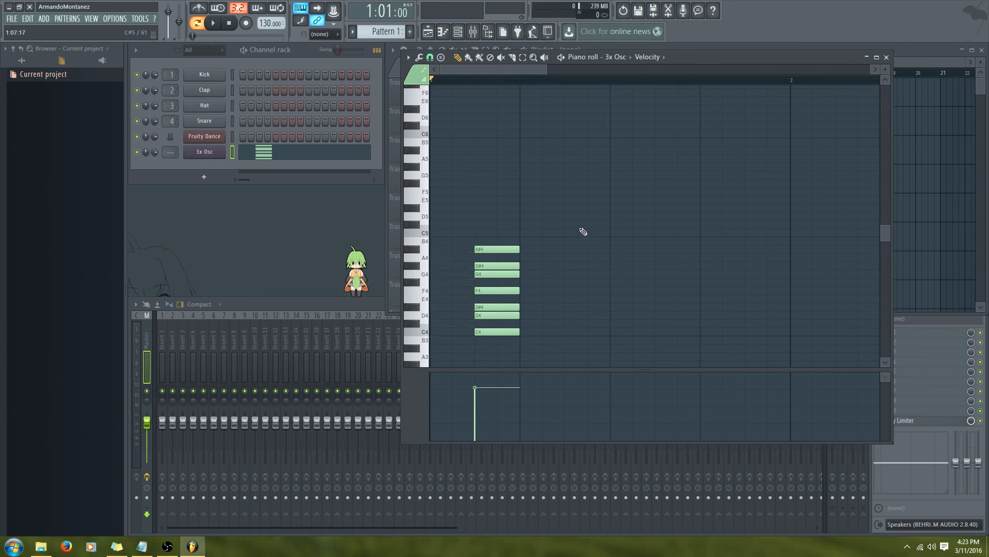
drag(582, 213, 444, 292)
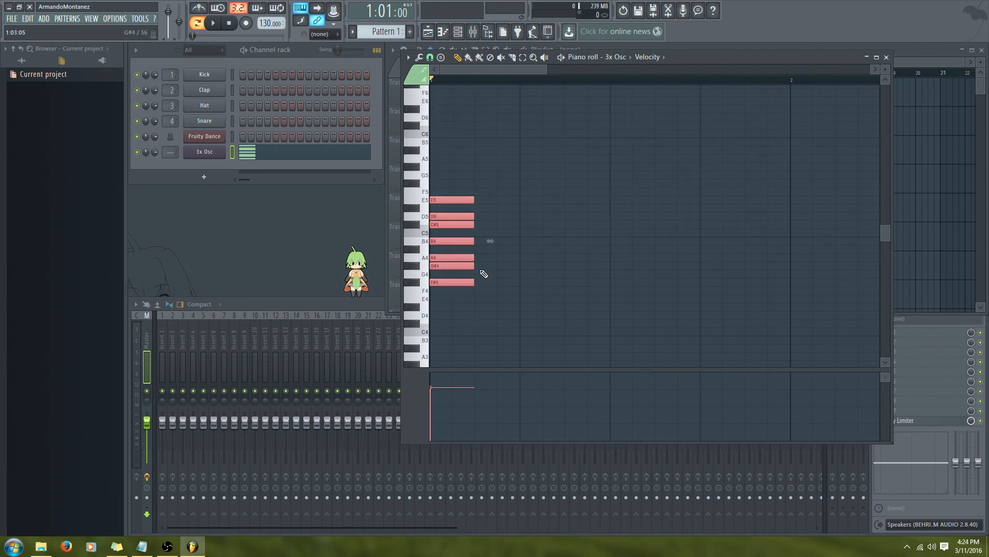
Scatter F#4, D5, B4, G#4, E5 and A4 notes after the F# minor scale, with B4 starting right where G#4 ends.
click(548, 282)
click(619, 216)
click(775, 241)
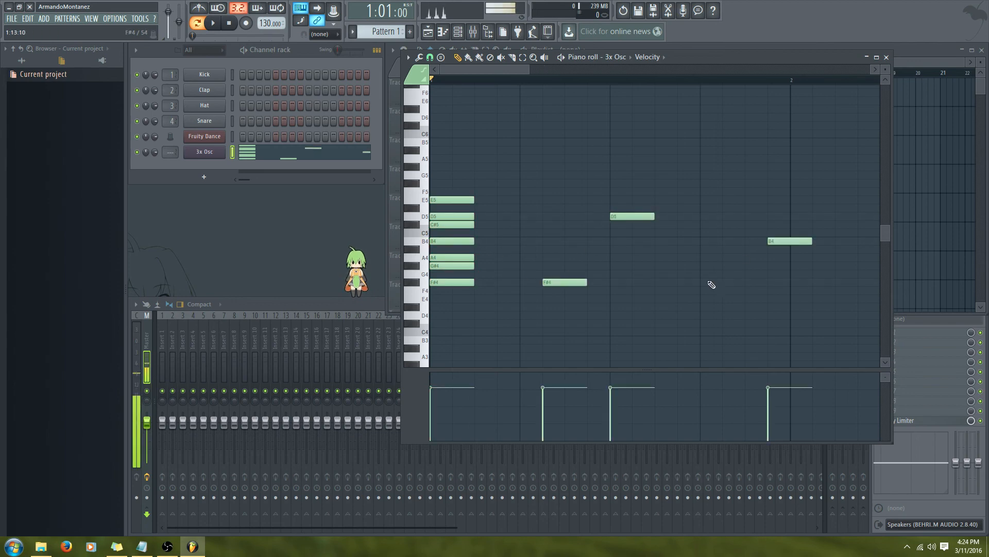
click(685, 265)
click(548, 207)
drag(533, 249, 546, 258)
drag(554, 208, 554, 199)
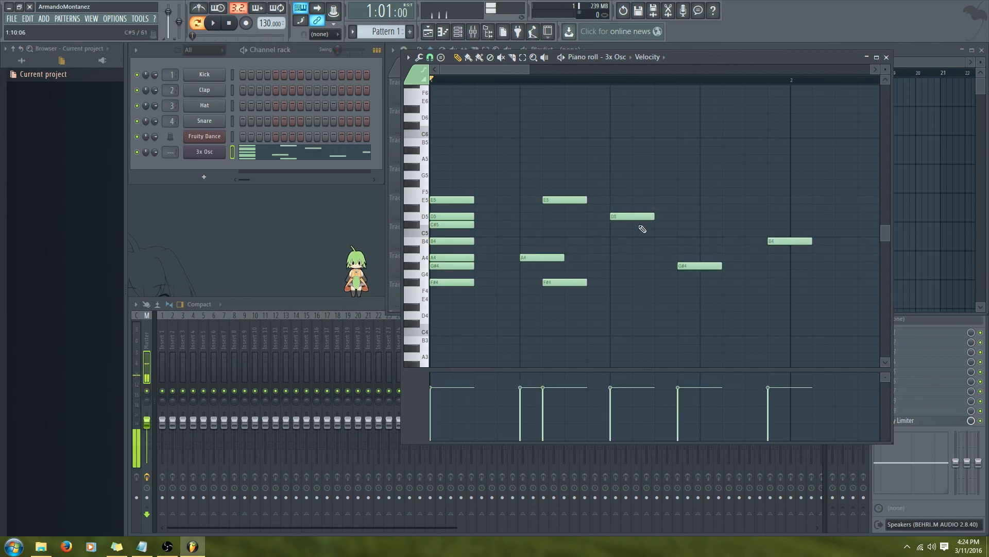
click(701, 266)
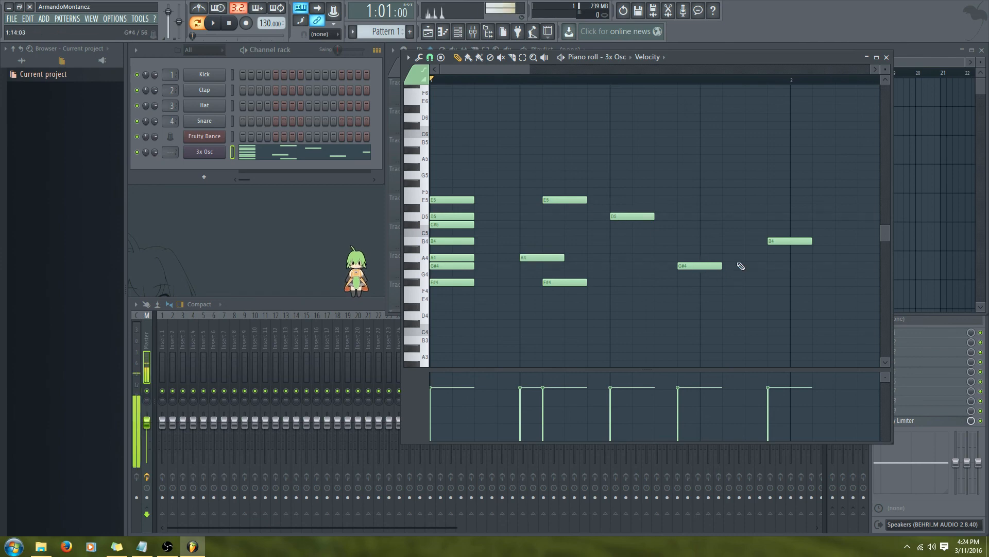
drag(791, 241, 746, 241)
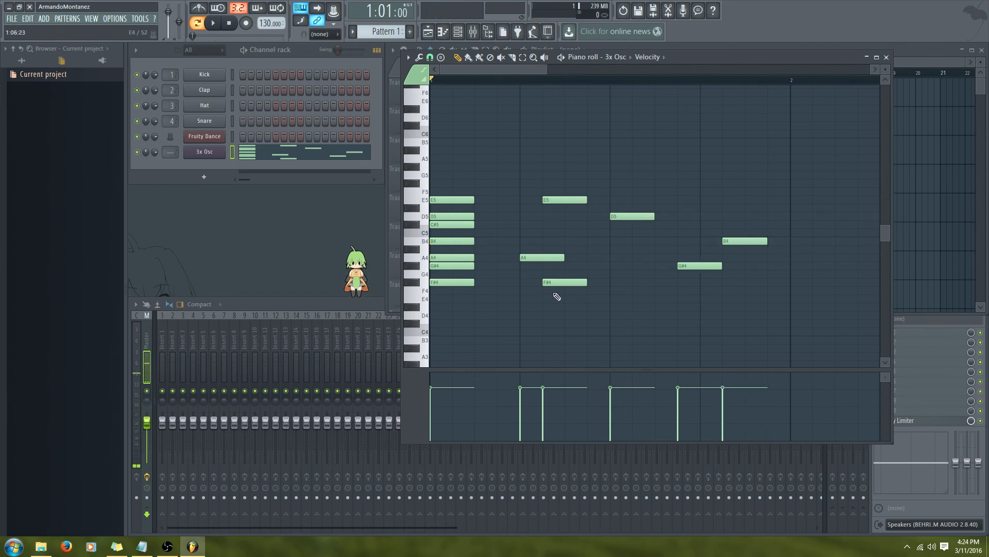
Delete the six scattered notes so only the stacked F# minor scale remains.
right_click(745, 240)
right_click(700, 265)
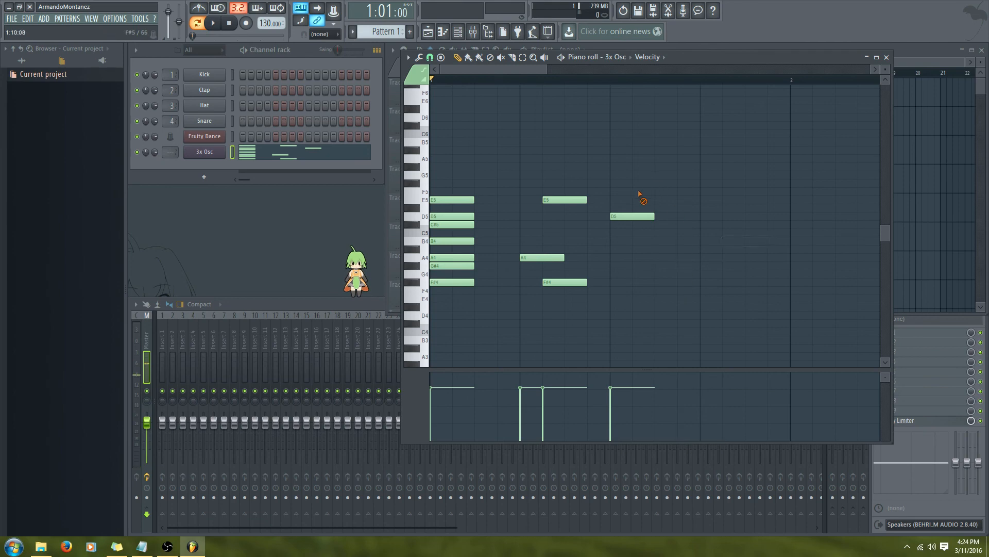
right_click(632, 215)
right_click(565, 282)
right_click(543, 257)
right_click(546, 200)
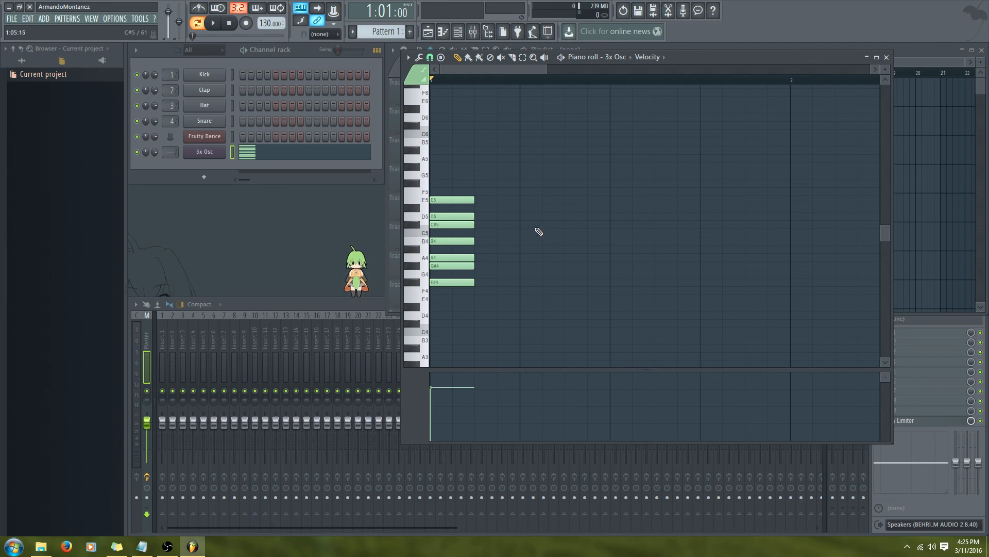
Place an out-of-scale C5 note on the second beat and delete it again.
click(530, 233)
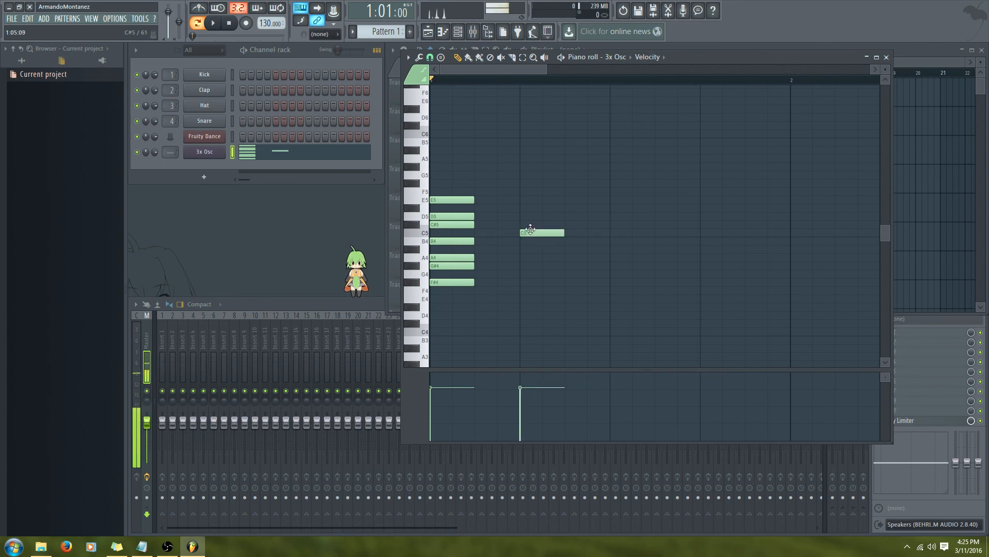
right_click(546, 233)
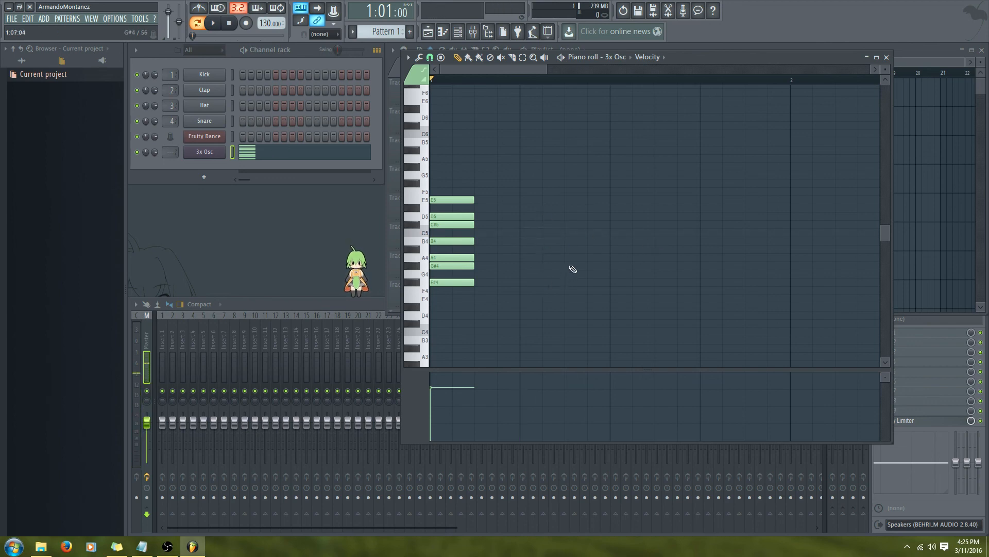